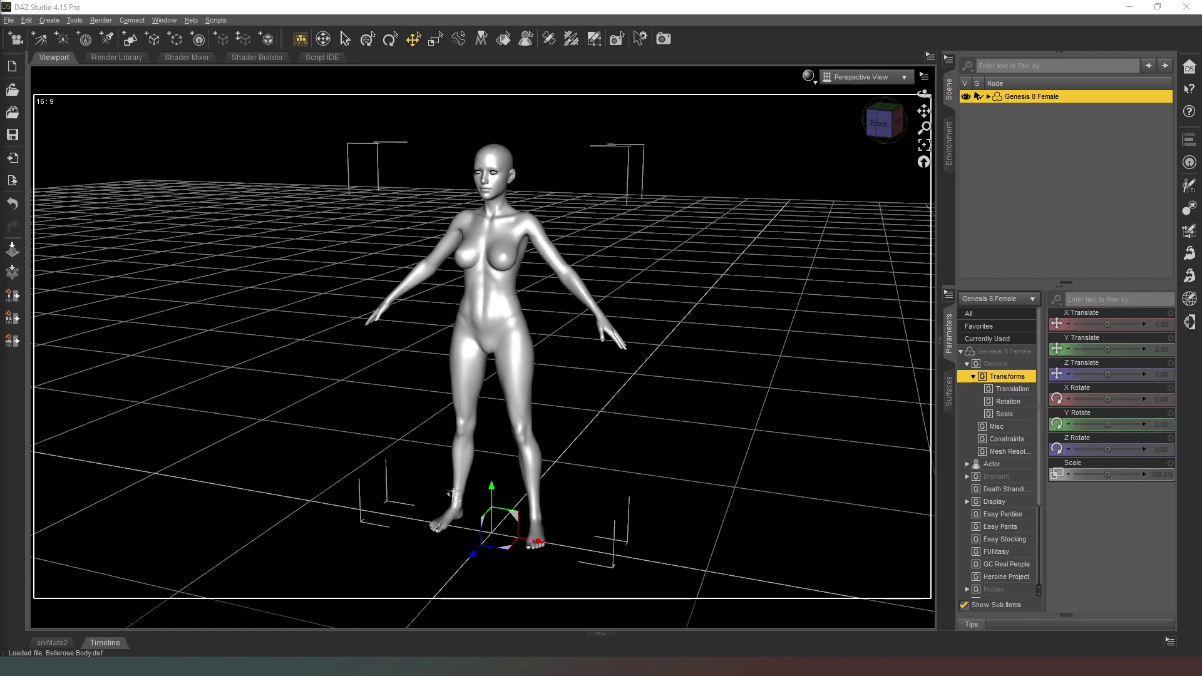
Deselect the Genesis 8 Female figure to view it without its selection markers, and select it again in the scene.
{"action": "left_click", "coordinate": [903, 208]}
{"action": "left_click_drag", "start_coordinate": [876, 125], "coordinate": [805, 234]}
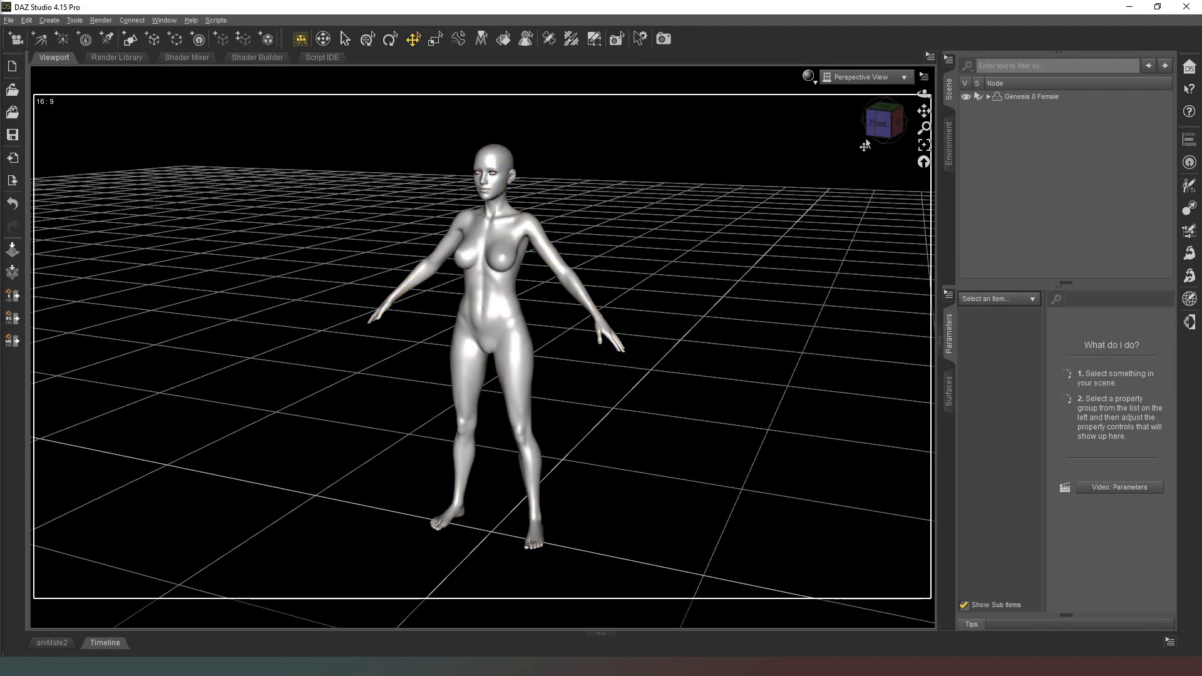
{"action": "left_click_drag", "start_coordinate": [864, 145], "coordinate": [866, 161]}
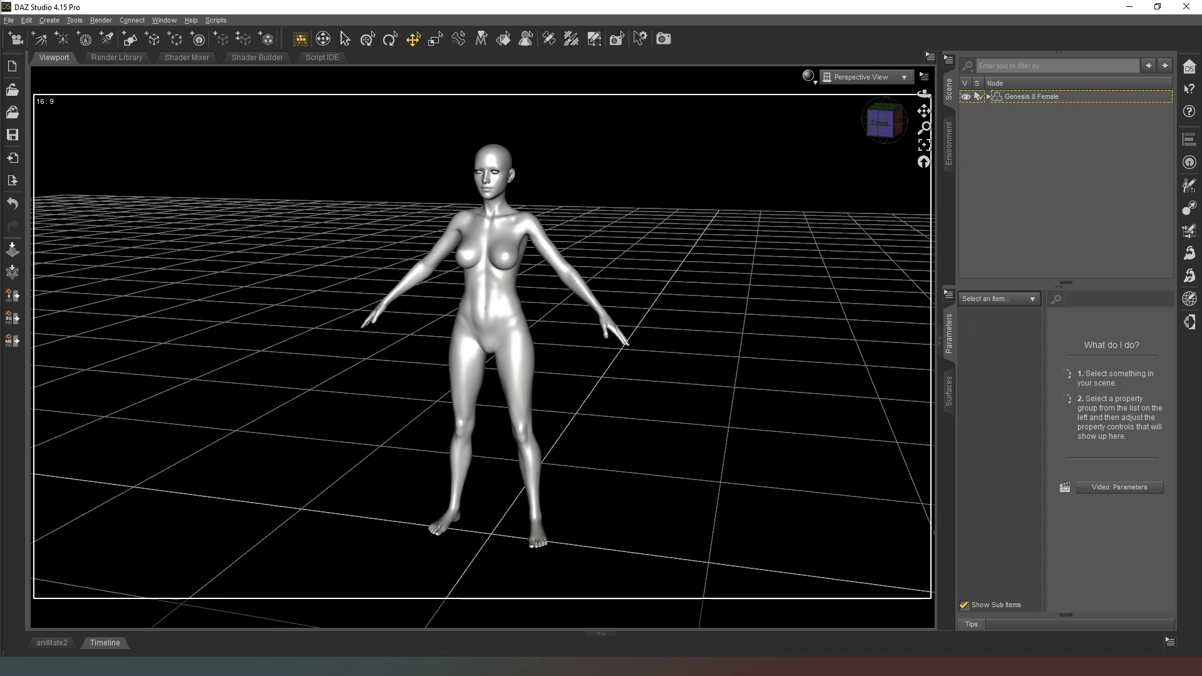
{"action": "left_click", "coordinate": [1031, 96]}
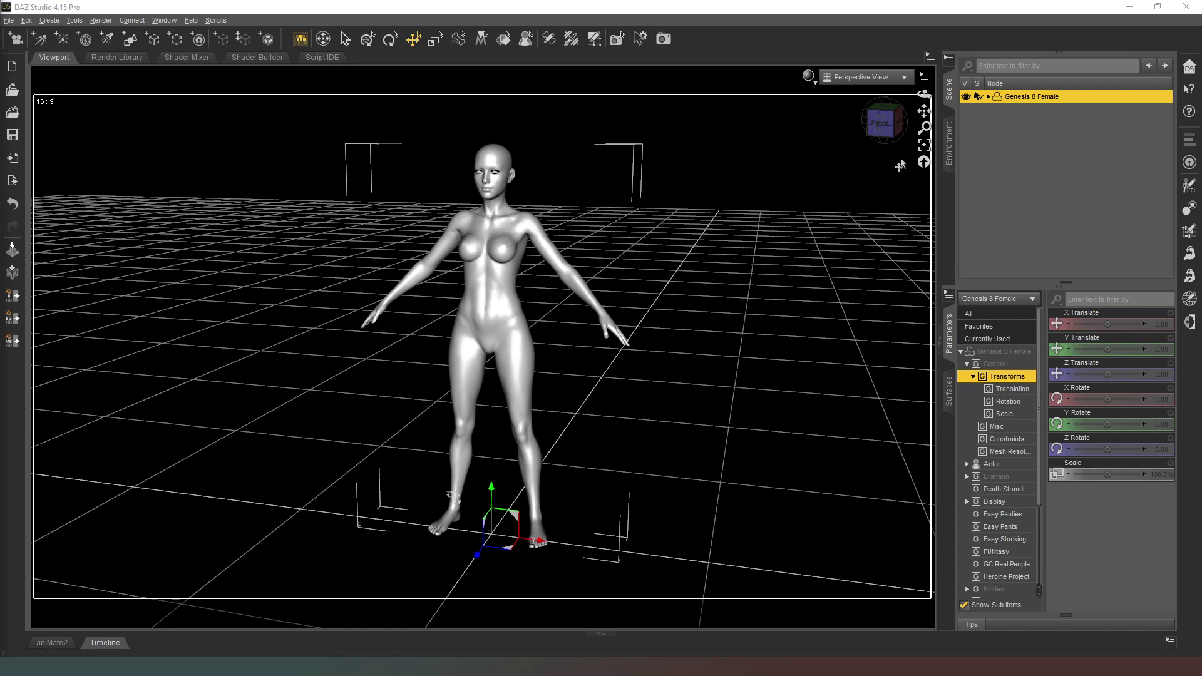
Examine the Genesis 8 Female figure's body shape from the front, three-quarter and side views.
{"action": "mouse_move", "coordinate": [893, 124]}
{"action": "left_mouse_down"}
{"action": "mouse_move", "coordinate": [871, 133]}
{"action": "mouse_move", "coordinate": [848, 120]}
{"action": "mouse_move", "coordinate": [897, 120]}
{"action": "left_mouse_up"}
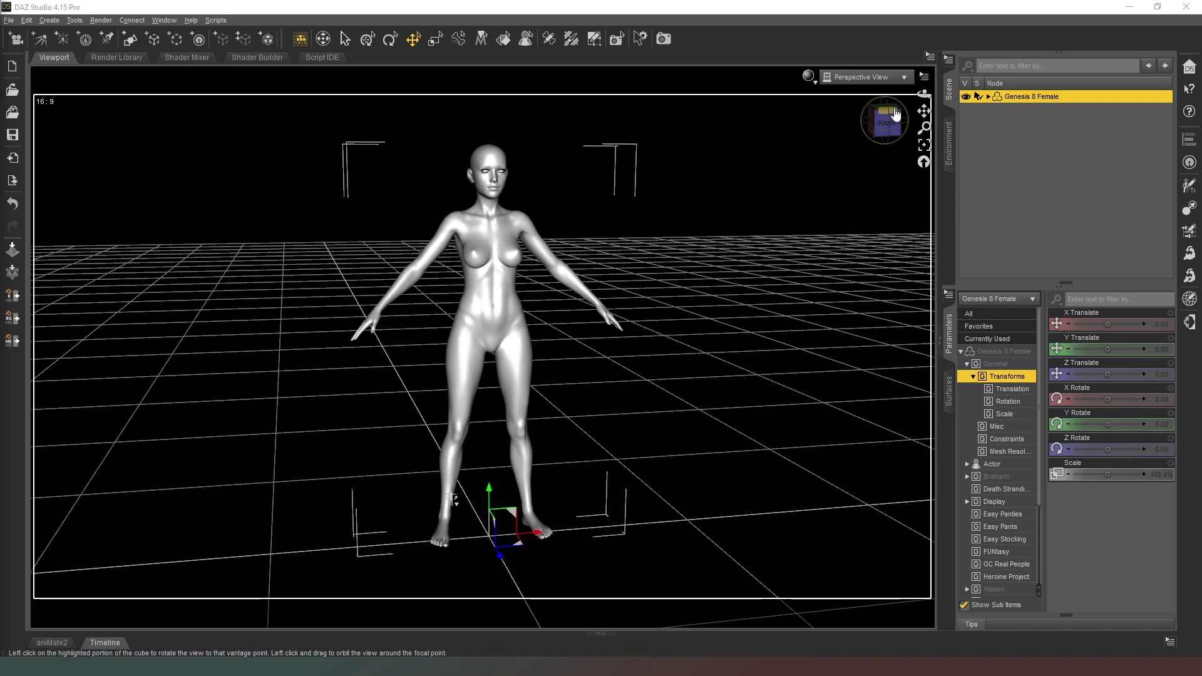
{"action": "left_click_drag", "start_coordinate": [895, 115], "coordinate": [870, 123]}
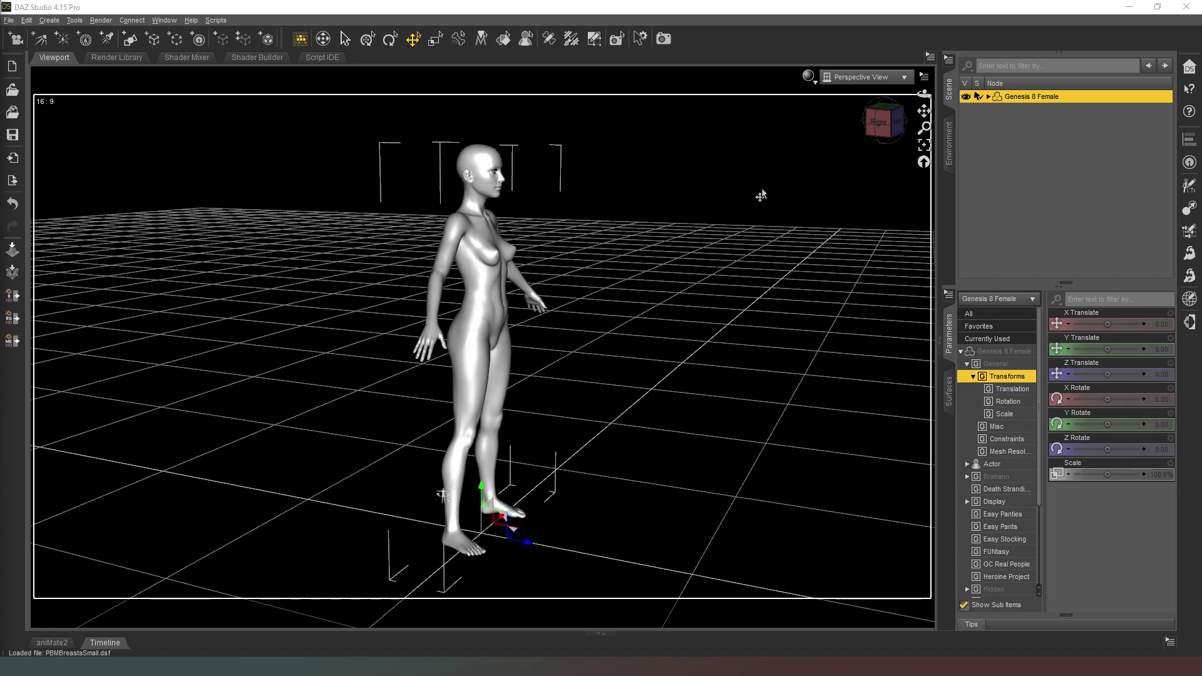
{"action": "left_click_drag", "start_coordinate": [903, 127], "coordinate": [870, 138]}
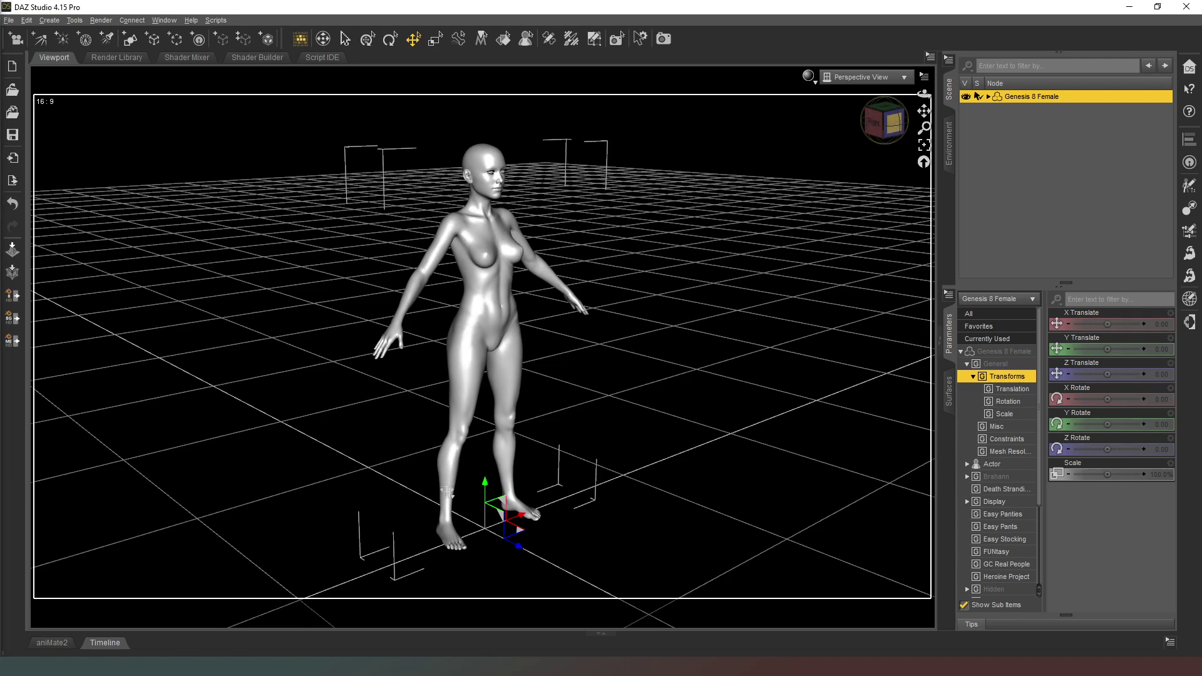
{"action": "left_click", "coordinate": [895, 128]}
{"action": "middle_click_drag", "start_coordinate": [452, 492], "coordinate": [454, 505]}
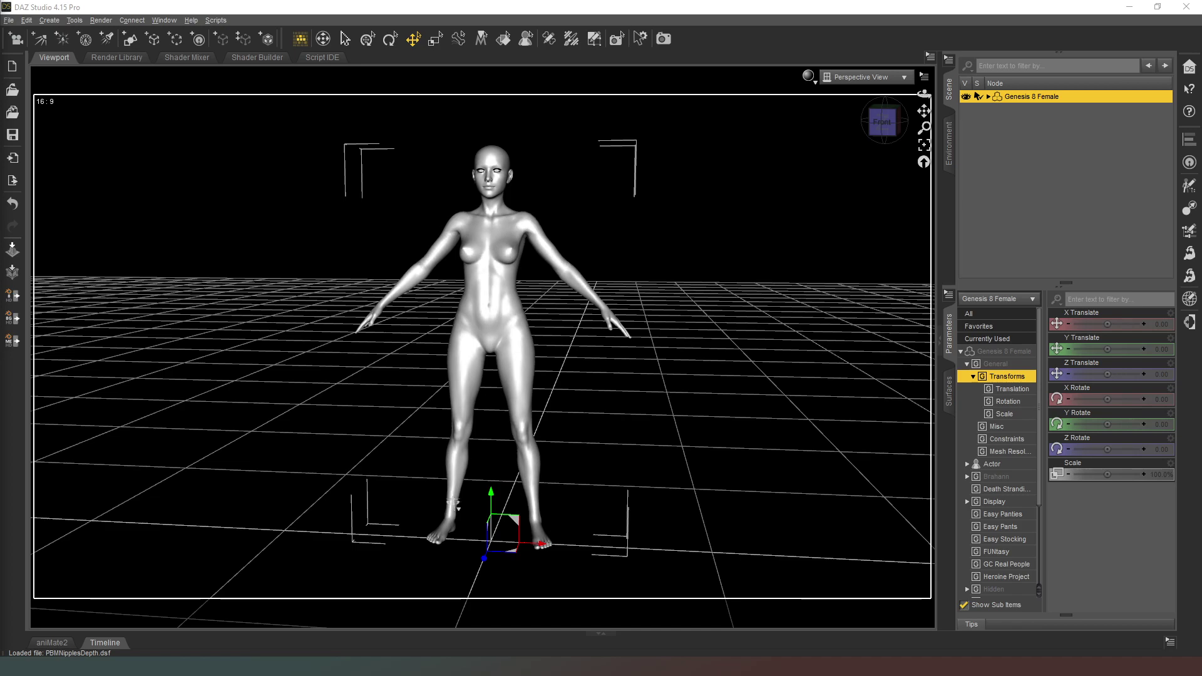
{"action": "mouse_move", "coordinate": [884, 127]}
{"action": "left_mouse_down"}
{"action": "mouse_move", "coordinate": [835, 139]}
{"action": "mouse_move", "coordinate": [798, 128]}
{"action": "mouse_move", "coordinate": [878, 136]}
{"action": "mouse_move", "coordinate": [929, 161]}
{"action": "mouse_move", "coordinate": [876, 129]}
{"action": "left_mouse_up"}
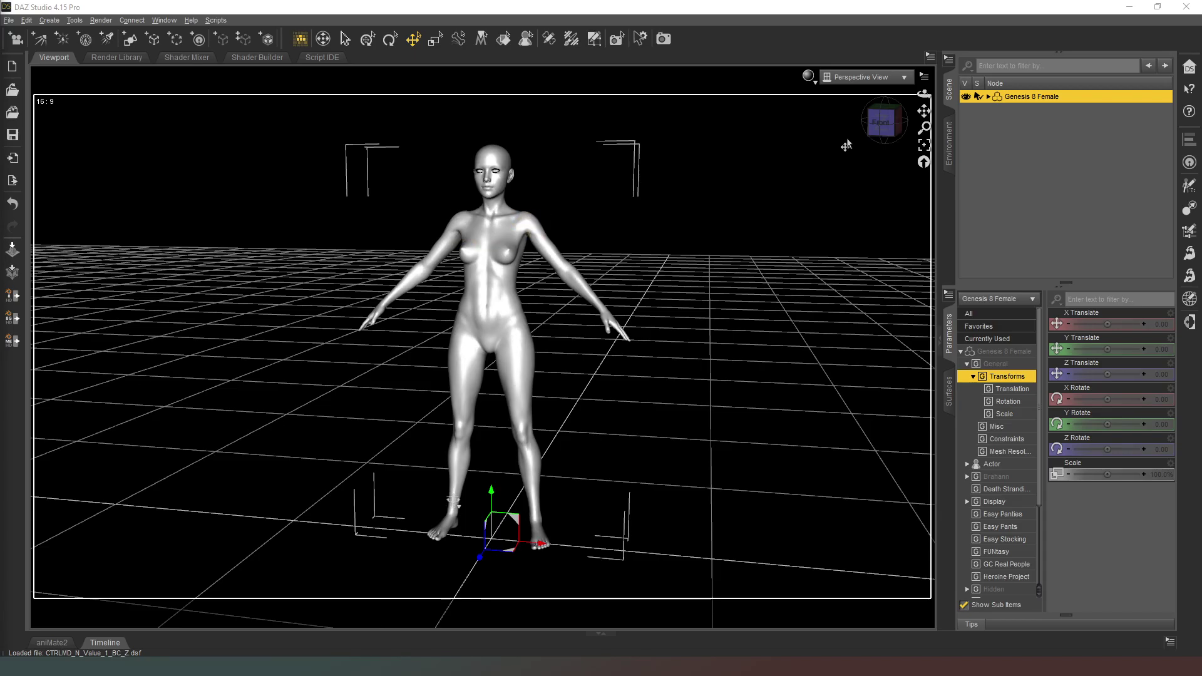
{"action": "left_click_drag", "start_coordinate": [881, 122], "coordinate": [875, 126]}
{"action": "middle_click_drag", "start_coordinate": [454, 501], "coordinate": [443, 479]}
{"action": "left_click_drag", "start_coordinate": [883, 122], "coordinate": [859, 125]}
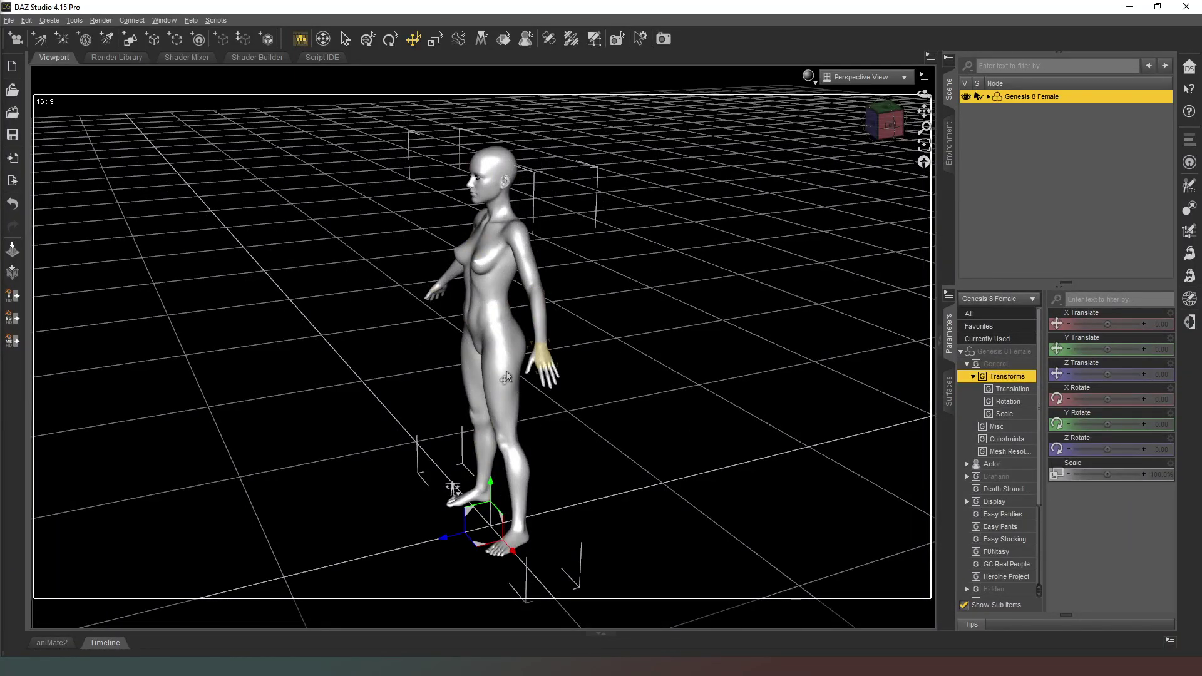
{"action": "left_click_drag", "start_coordinate": [904, 129], "coordinate": [891, 119]}
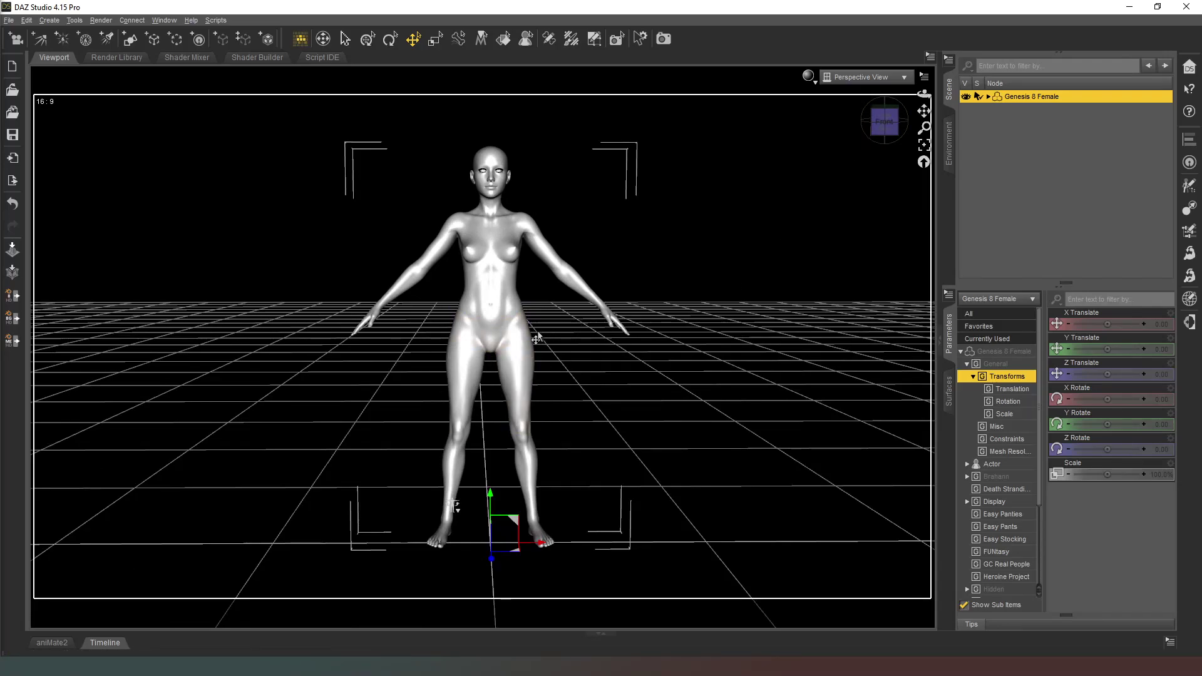
{"action": "mouse_move", "coordinate": [890, 121]}
{"action": "left_mouse_down"}
{"action": "mouse_move", "coordinate": [862, 134]}
{"action": "mouse_move", "coordinate": [886, 136]}
{"action": "mouse_move", "coordinate": [864, 130]}
{"action": "mouse_move", "coordinate": [891, 119]}
{"action": "left_mouse_up"}
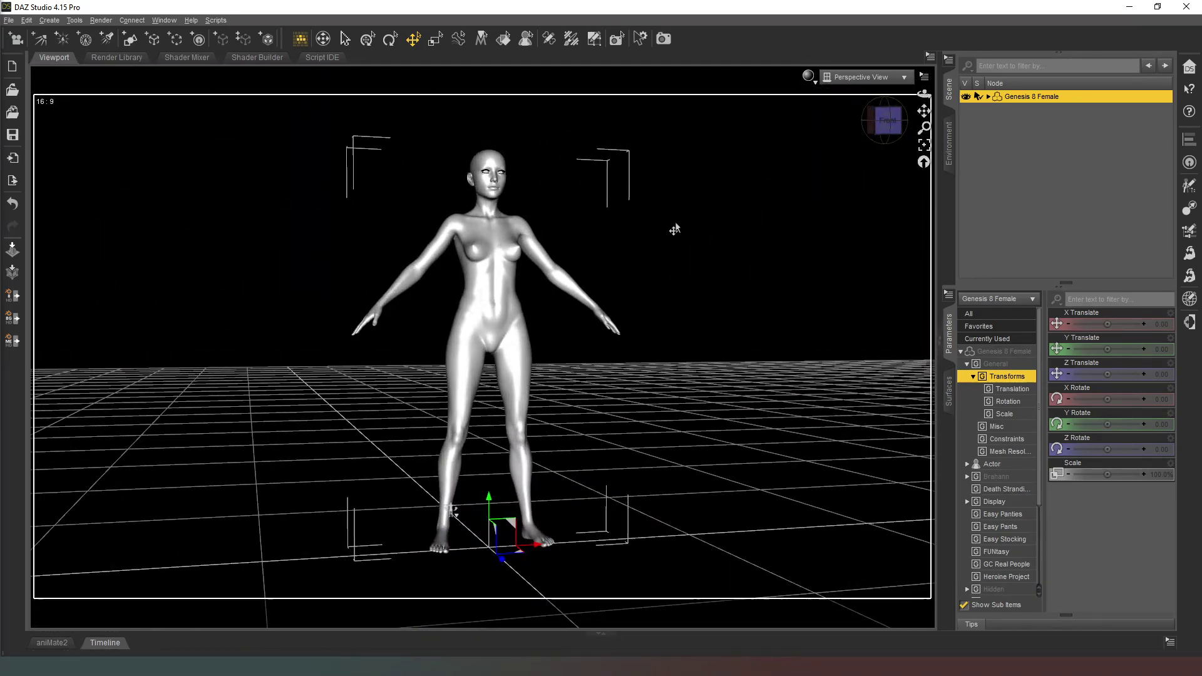
{"action": "left_click", "coordinate": [892, 128]}
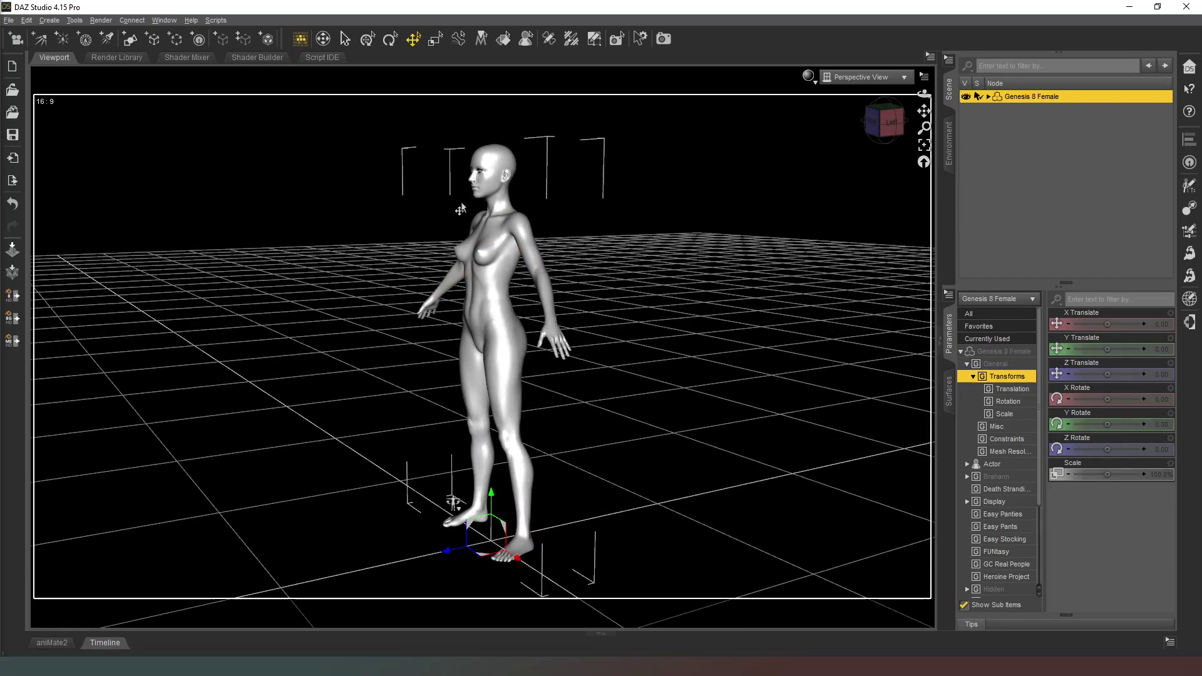
{"action": "left_click", "coordinate": [878, 123]}
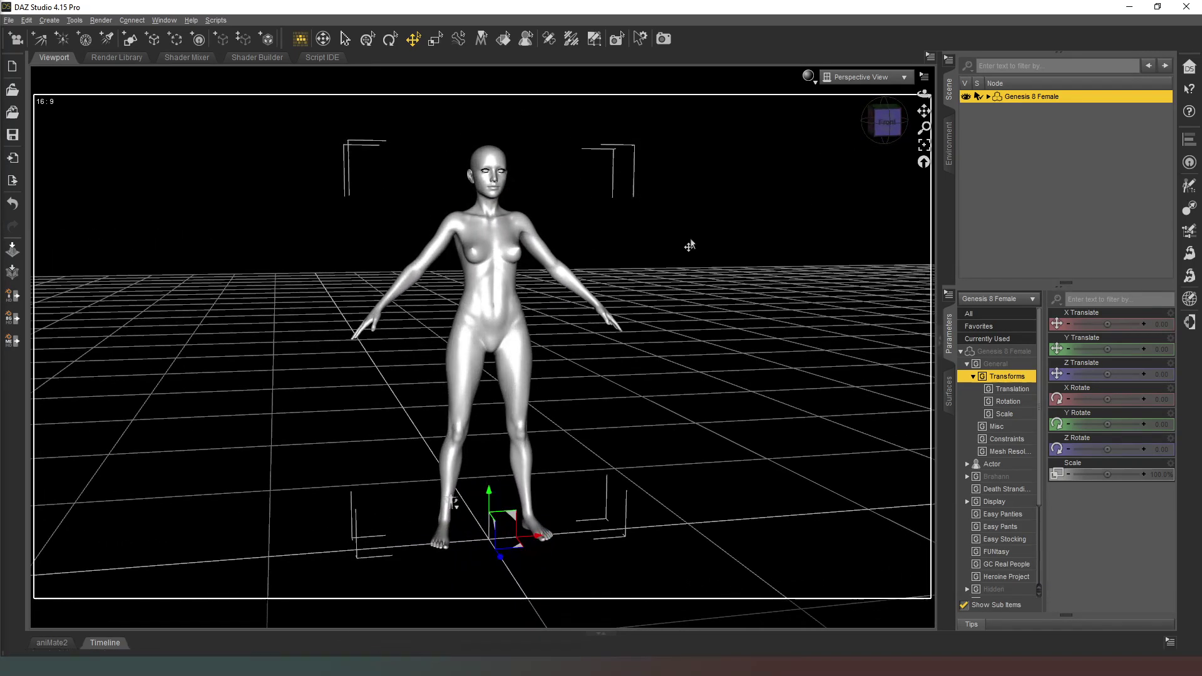
{"action": "left_click", "coordinate": [878, 123]}
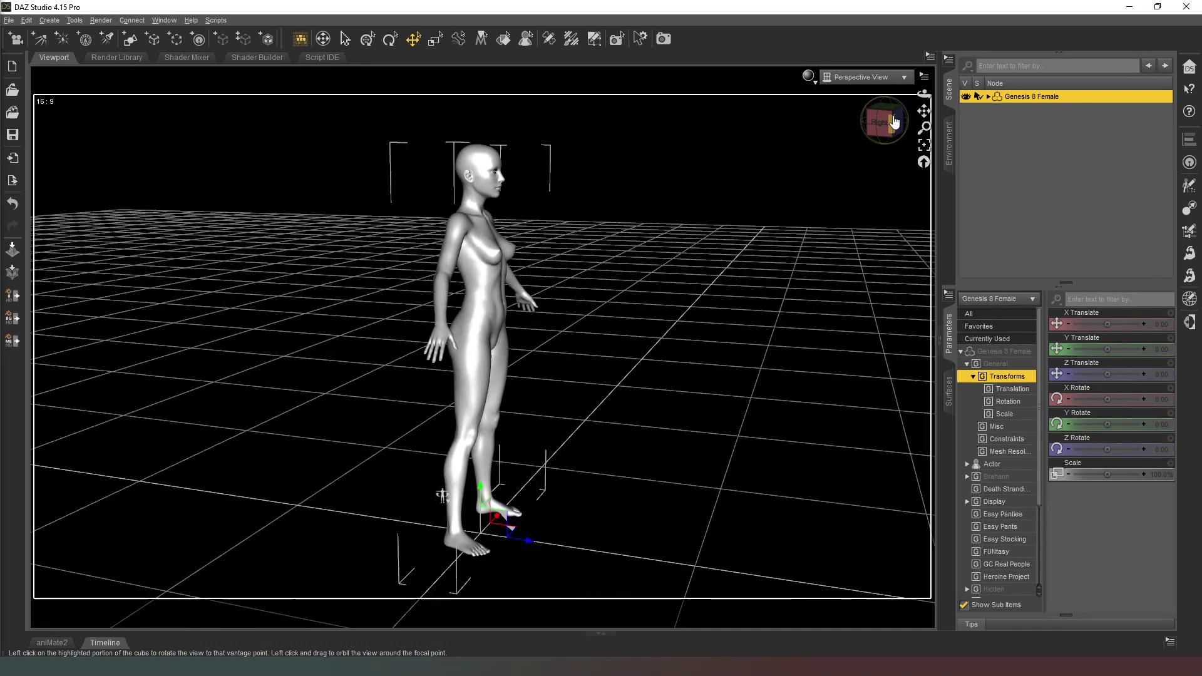
{"action": "left_click", "coordinate": [878, 123]}
{"action": "middle_click_drag", "start_coordinate": [443, 494], "coordinate": [454, 505]}
{"action": "left_click_drag", "start_coordinate": [884, 122], "coordinate": [898, 127]}
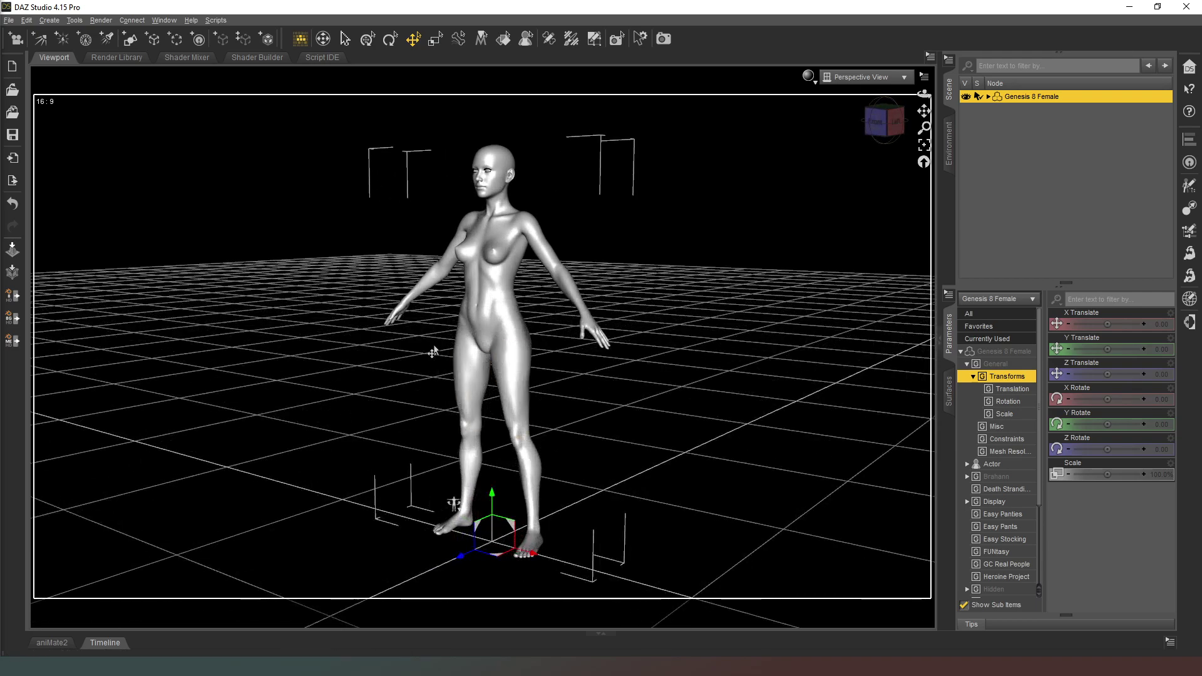
Examine the figure's left side and back, including the shoulders, hips and legs, from several angles.
{"action": "left_click", "coordinate": [889, 124]}
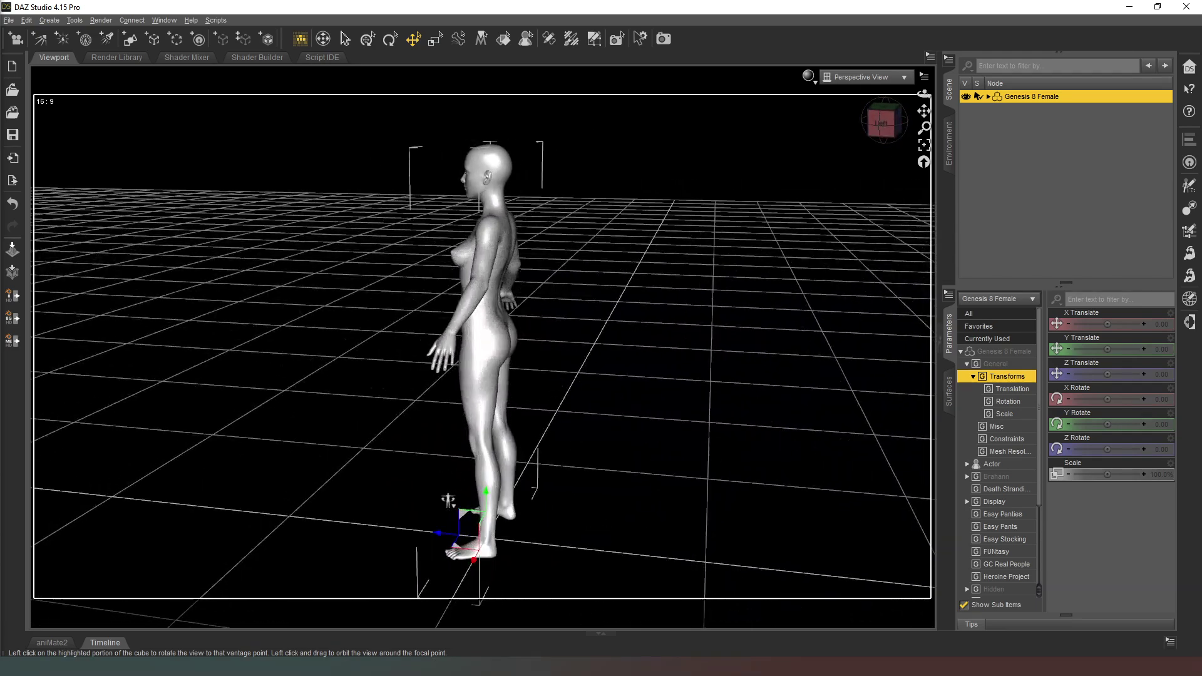
{"action": "left_click", "coordinate": [896, 122]}
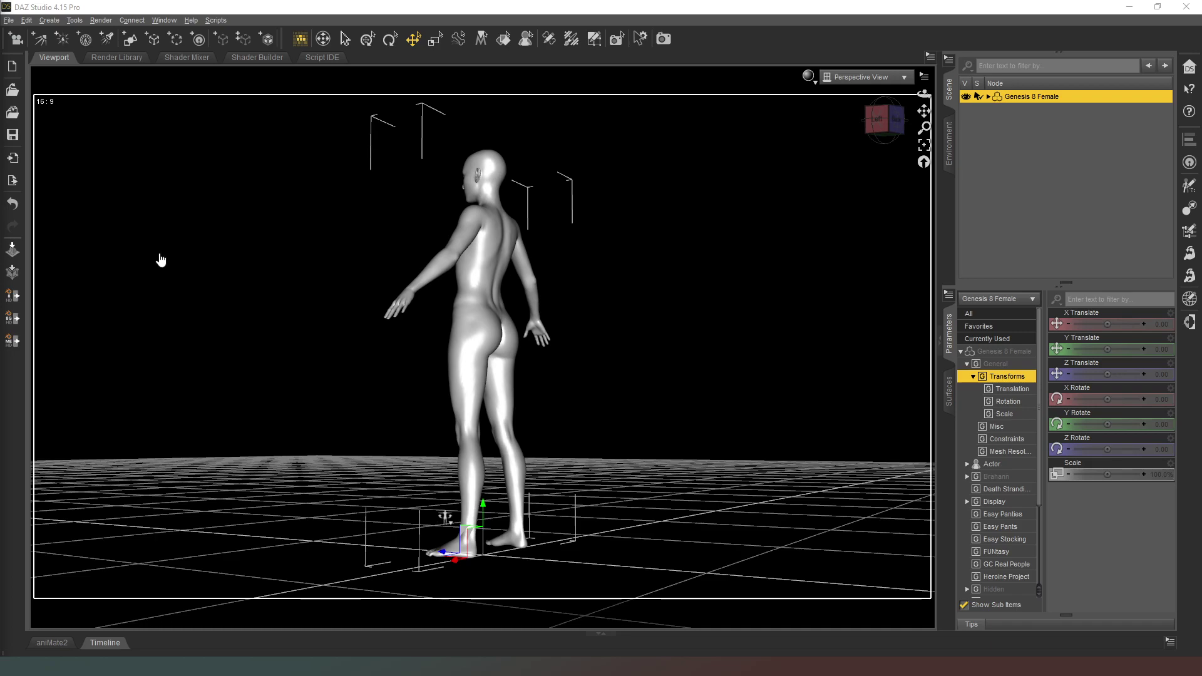
{"action": "left_click", "coordinate": [888, 120]}
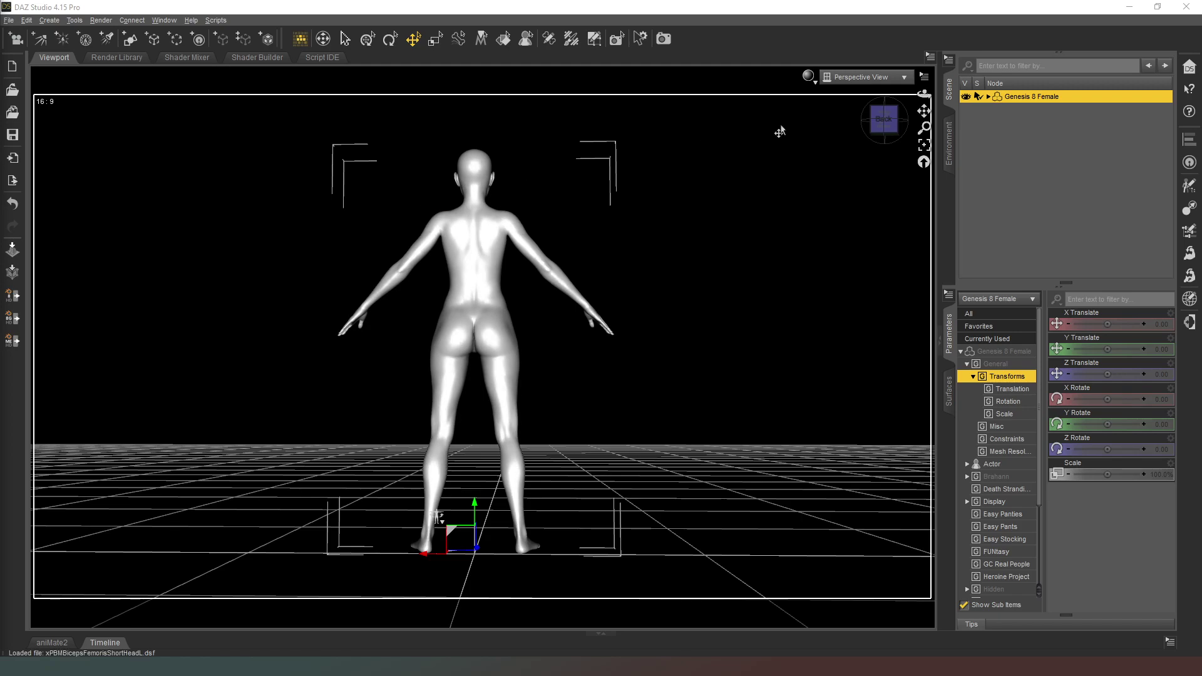
{"action": "left_click_drag", "start_coordinate": [886, 131], "coordinate": [968, 164]}
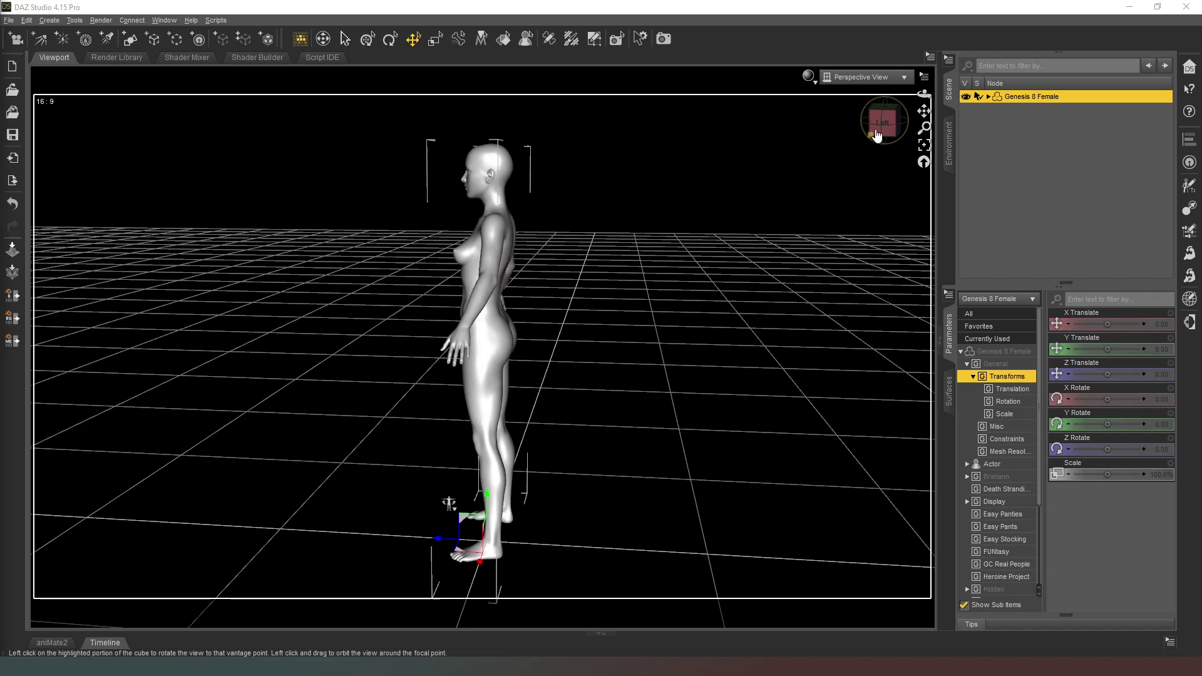
{"action": "mouse_move", "coordinate": [877, 130]}
{"action": "left_mouse_down"}
{"action": "mouse_move", "coordinate": [695, 133]}
{"action": "mouse_move", "coordinate": [874, 131]}
{"action": "left_mouse_up"}
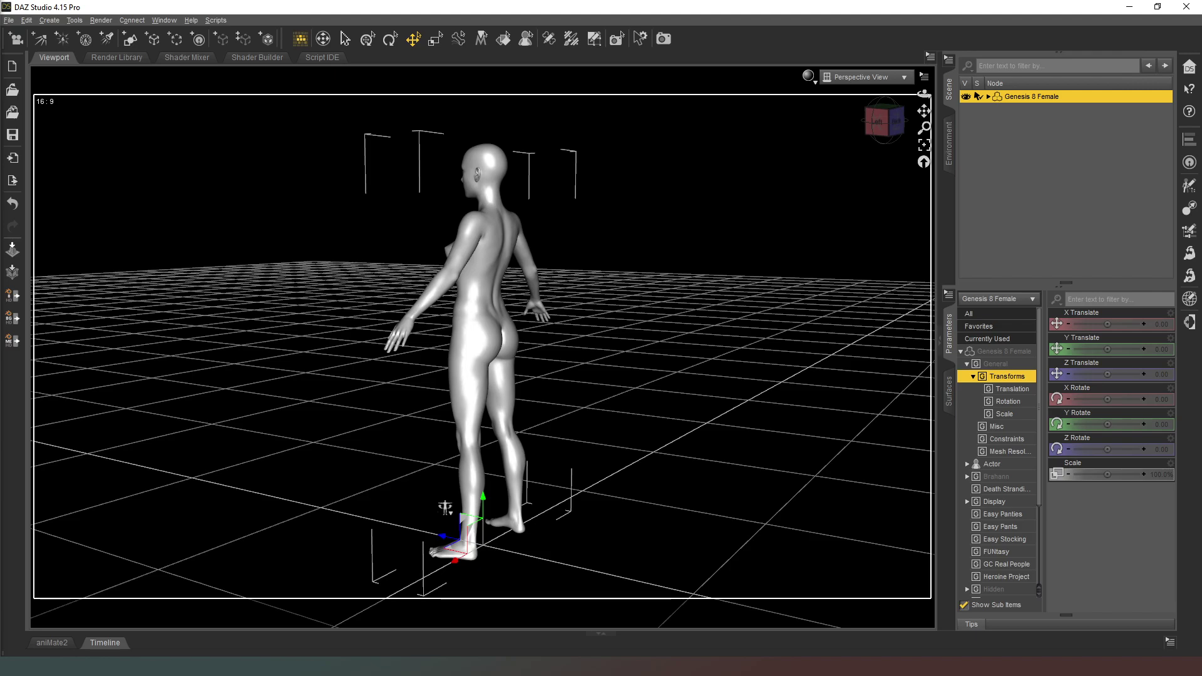
{"action": "left_click", "coordinate": [880, 122]}
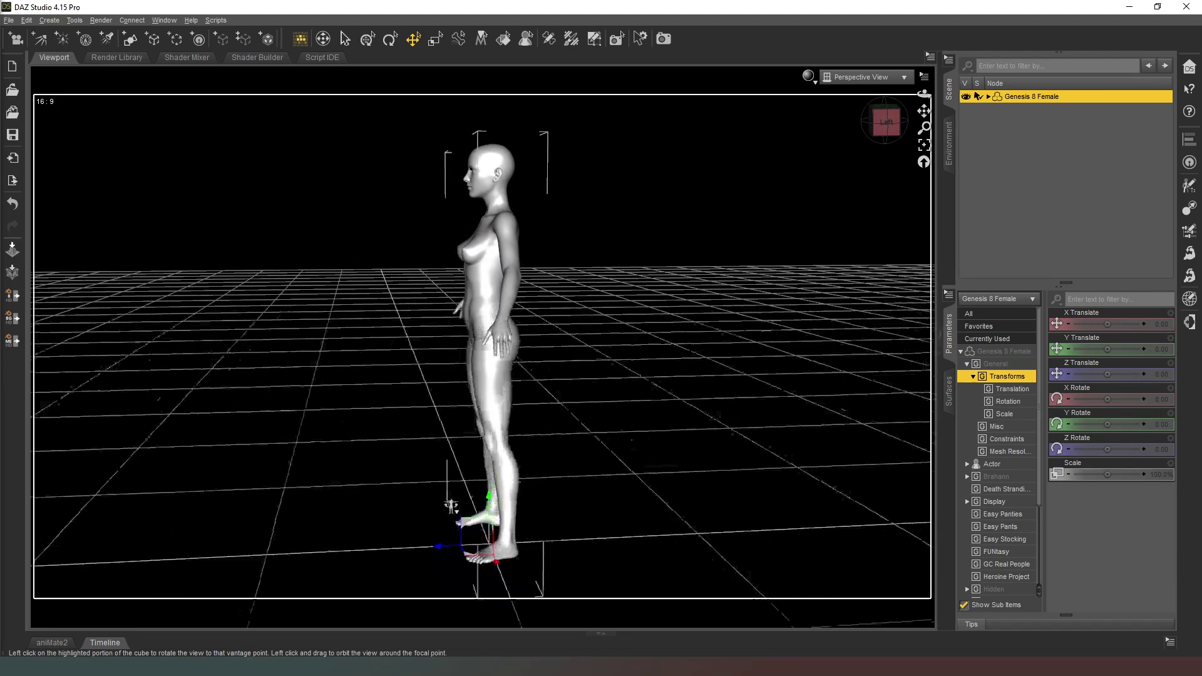
{"action": "left_click", "coordinate": [868, 122]}
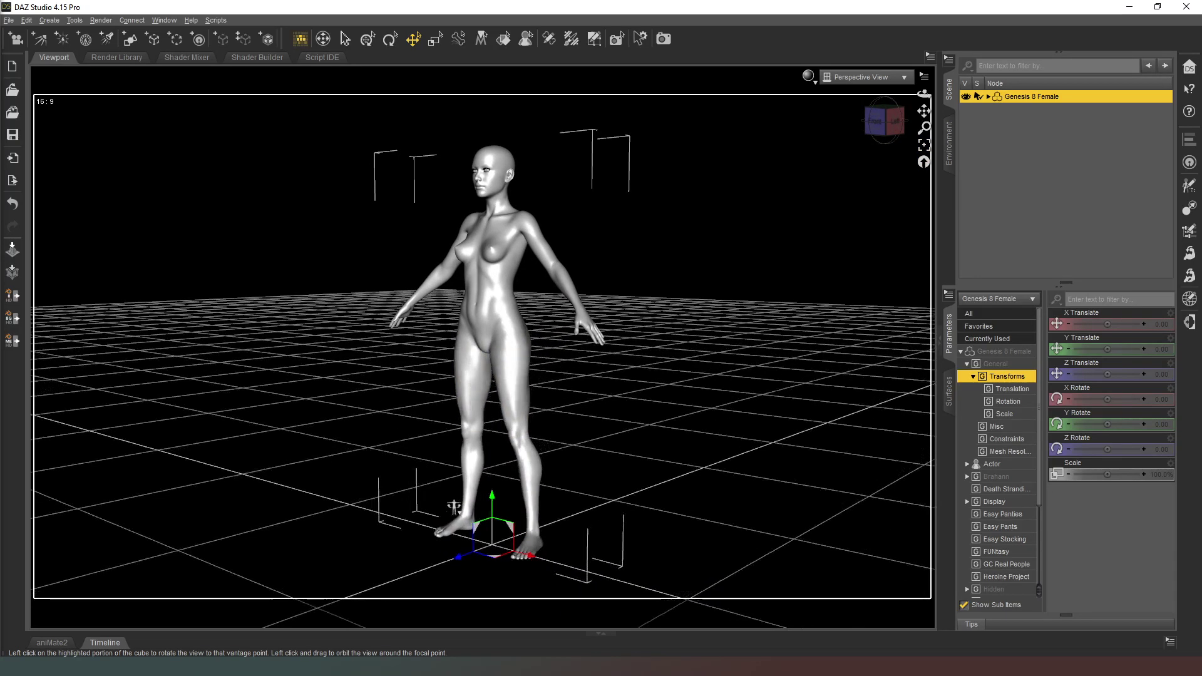
{"action": "left_click_drag", "start_coordinate": [880, 122], "coordinate": [770, 144]}
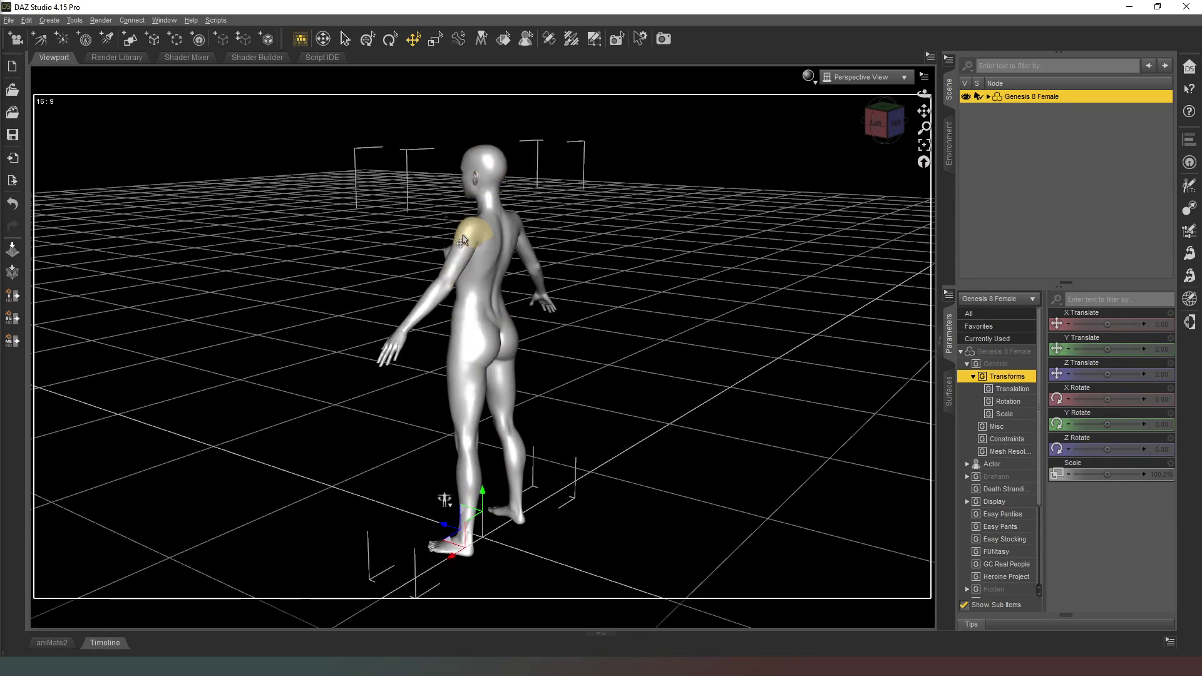
{"action": "left_click", "coordinate": [894, 122]}
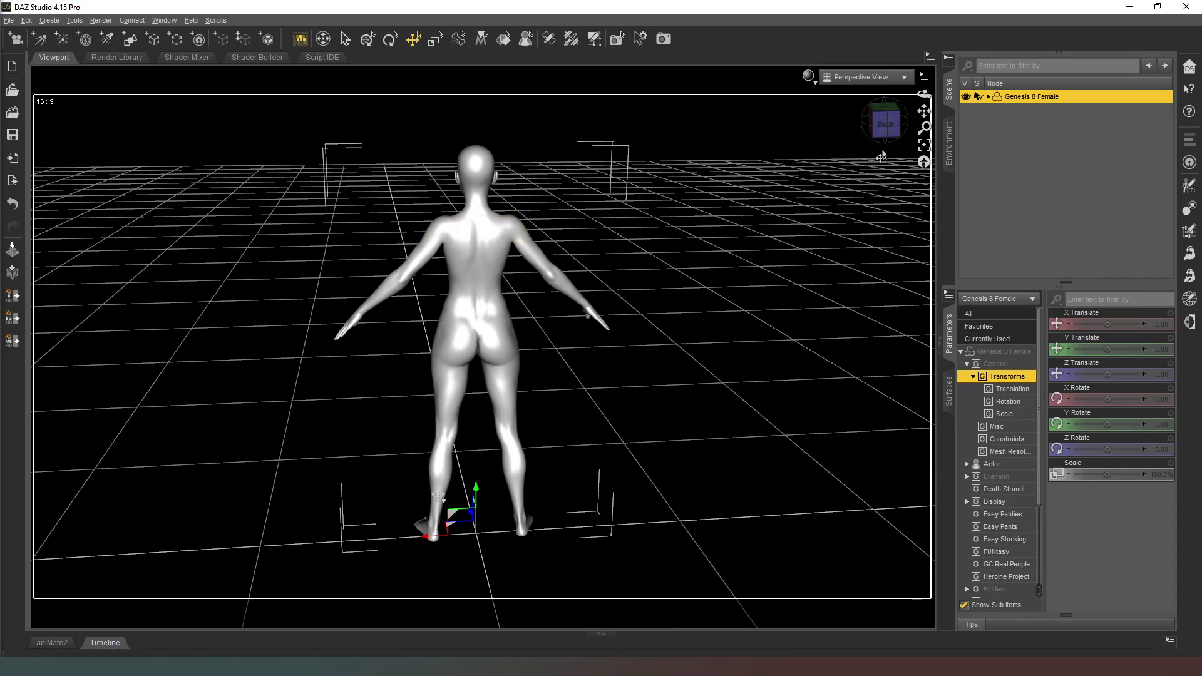
{"action": "mouse_move", "coordinate": [886, 125]}
{"action": "left_mouse_down"}
{"action": "mouse_move", "coordinate": [977, 130]}
{"action": "mouse_move", "coordinate": [898, 132]}
{"action": "left_mouse_up"}
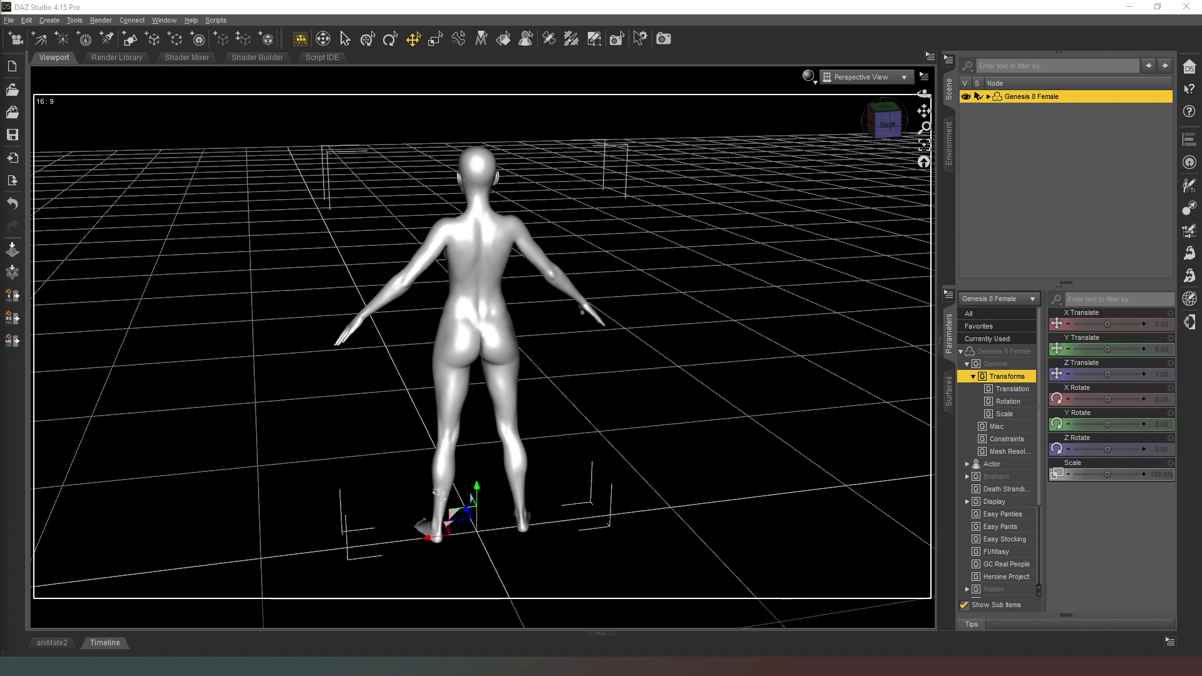
{"action": "left_click_drag", "start_coordinate": [885, 121], "coordinate": [932, 125]}
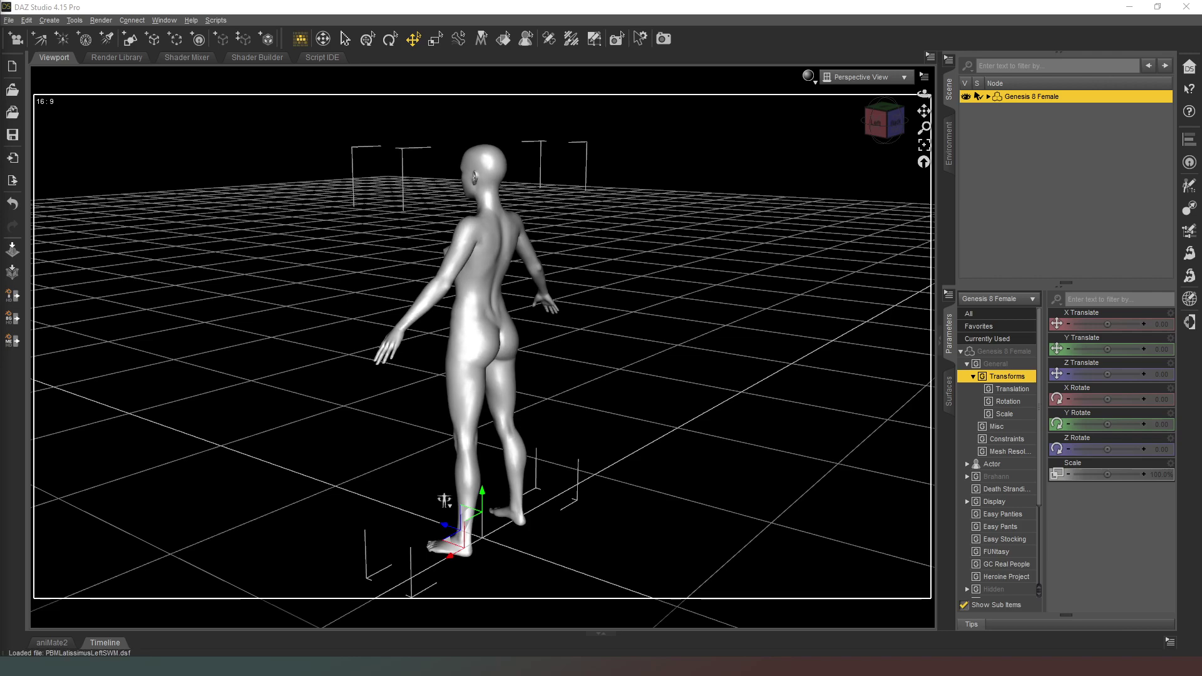
{"action": "left_click", "coordinate": [894, 122]}
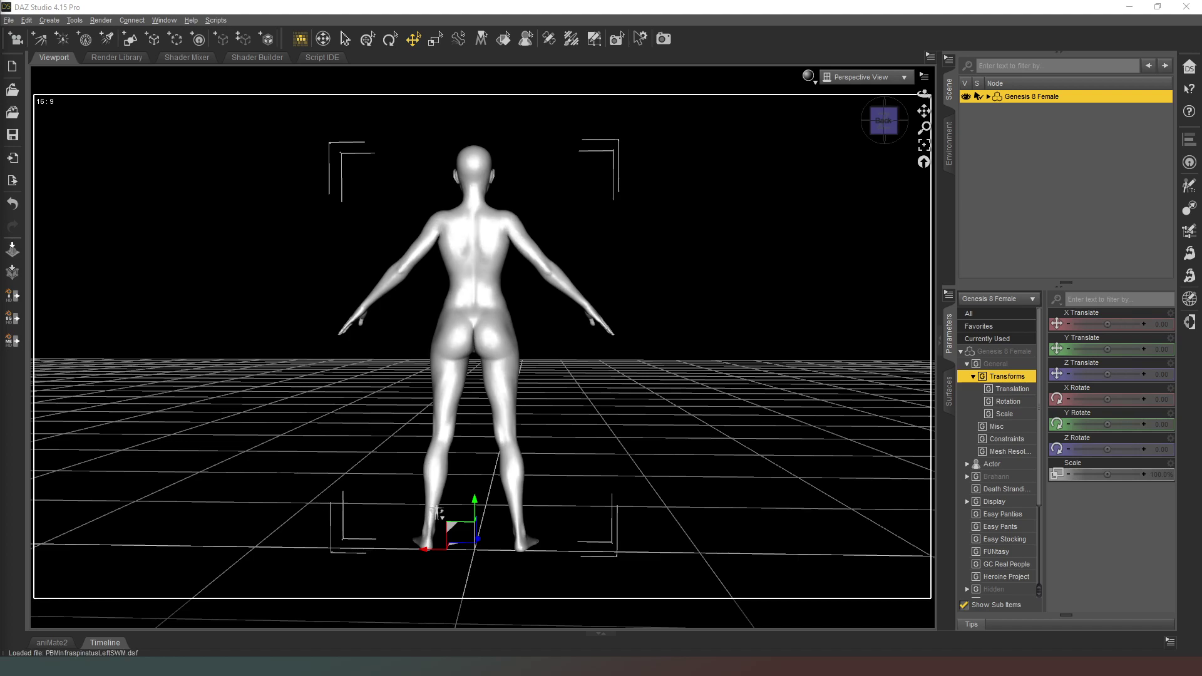
{"action": "left_click_drag", "start_coordinate": [884, 124], "coordinate": [861, 154]}
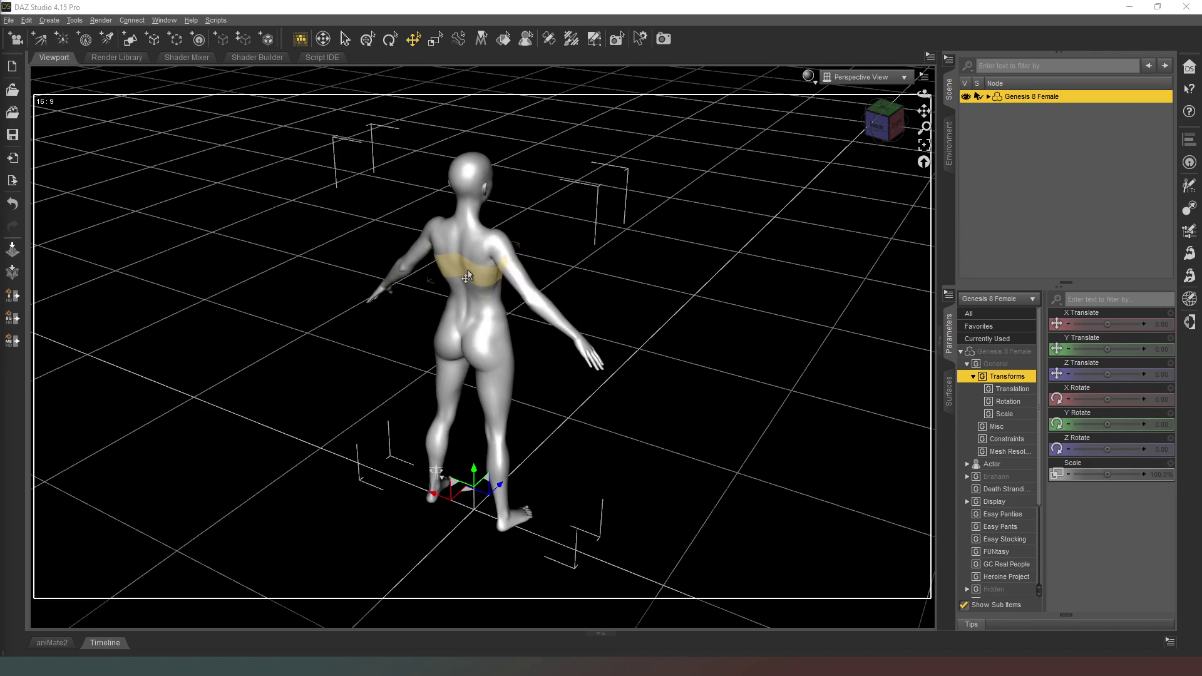
{"action": "left_click", "coordinate": [884, 125]}
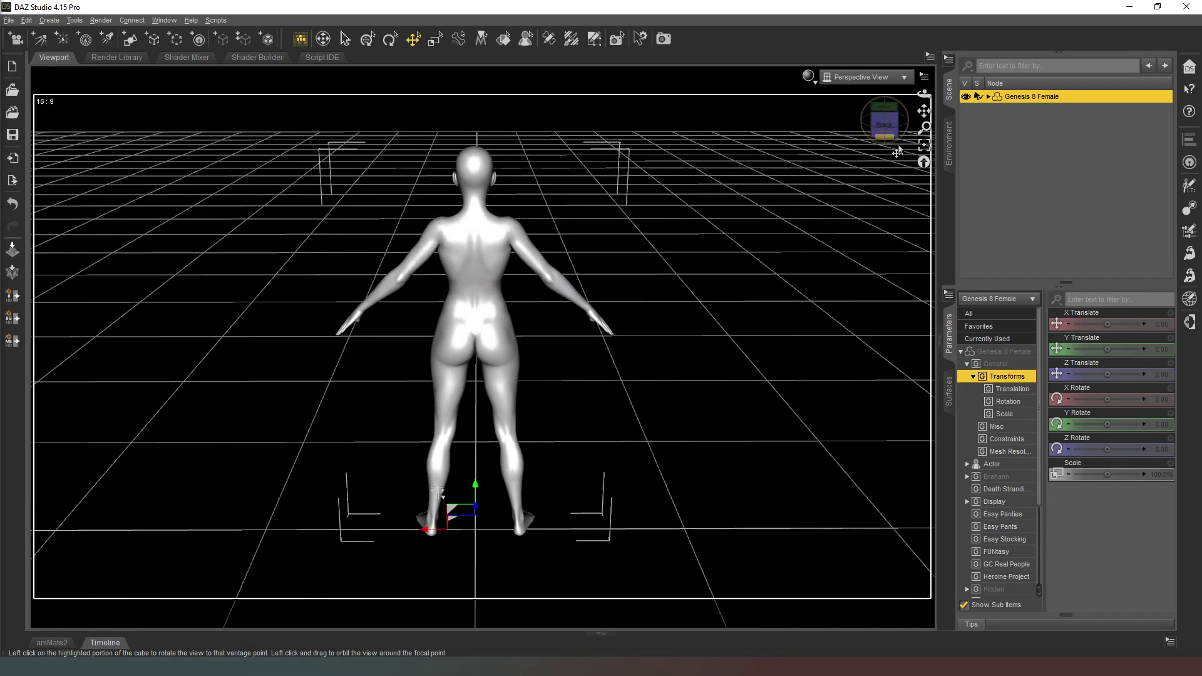
{"action": "left_click", "coordinate": [875, 130]}
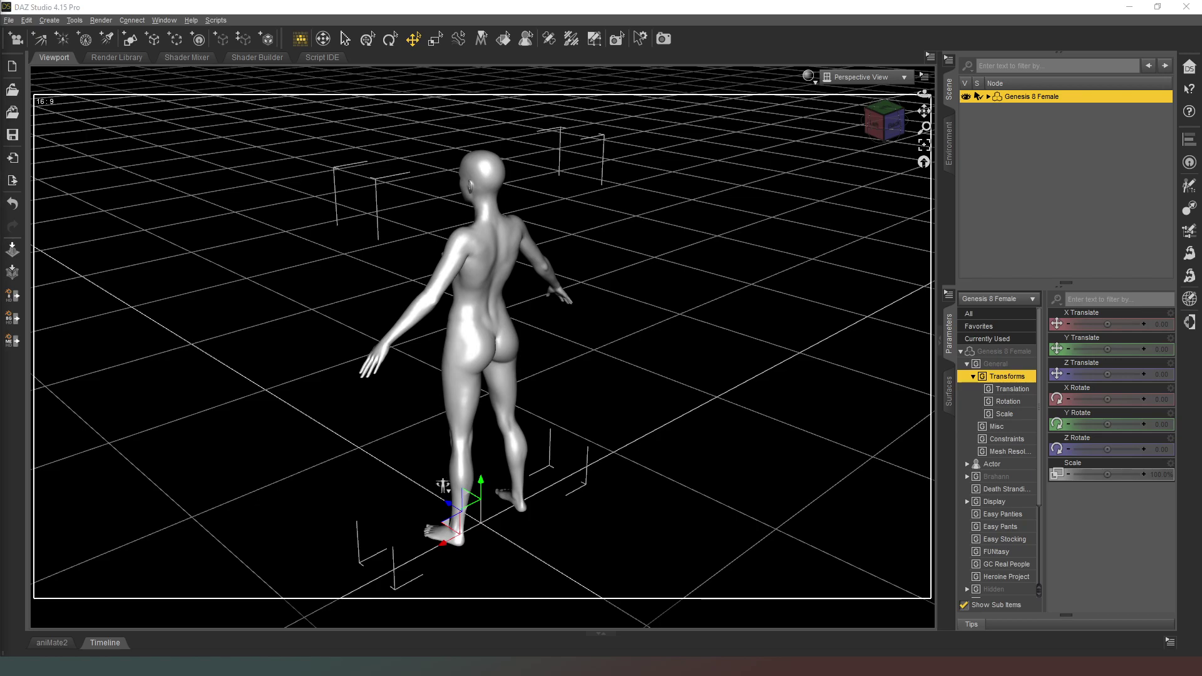
Deselect the Genesis 8 Female figure and inspect it from a front three-quarter view.
{"action": "left_click", "coordinate": [883, 120]}
{"action": "left_click_drag", "start_coordinate": [453, 498], "coordinate": [457, 498]}
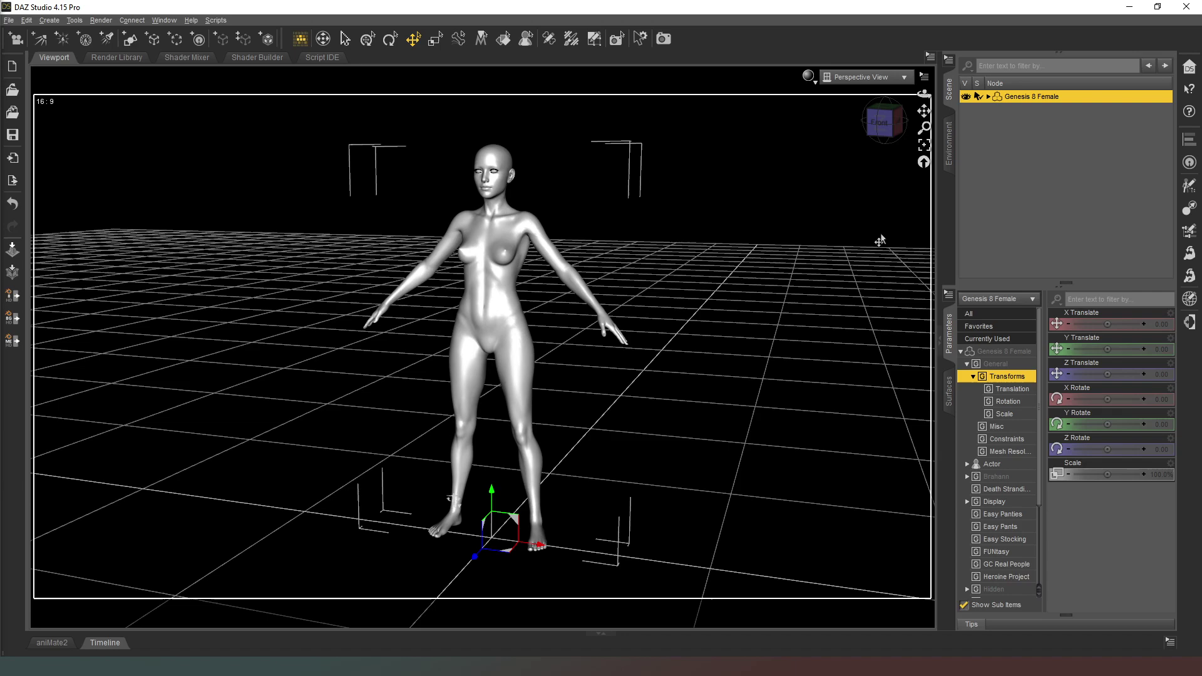
{"action": "left_click", "coordinate": [870, 103]}
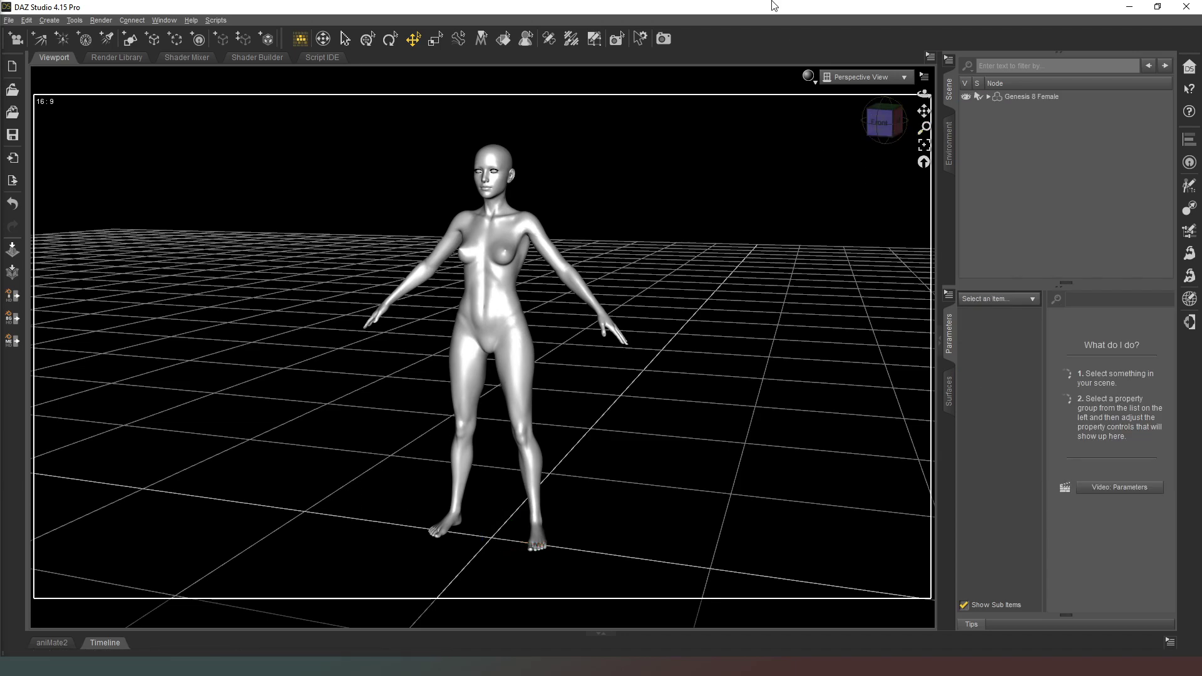
{"action": "left_click", "coordinate": [883, 122]}
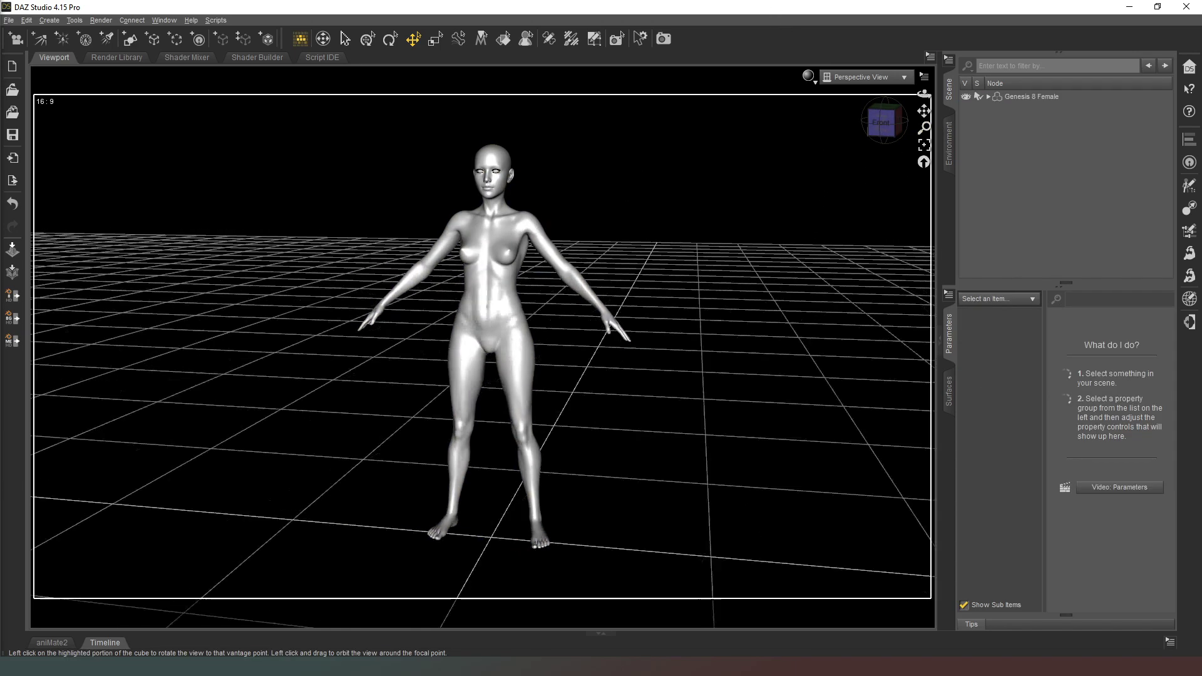
{"action": "left_click_drag", "start_coordinate": [883, 123], "coordinate": [858, 124]}
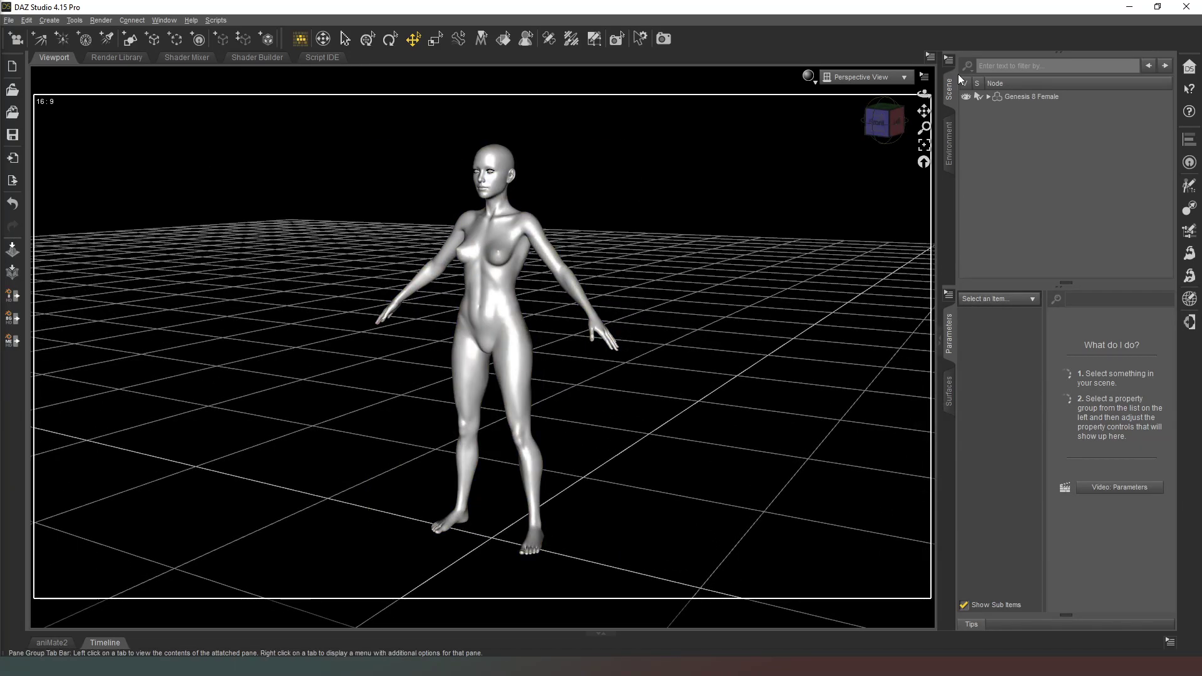
{"action": "left_click", "coordinate": [1035, 97]}
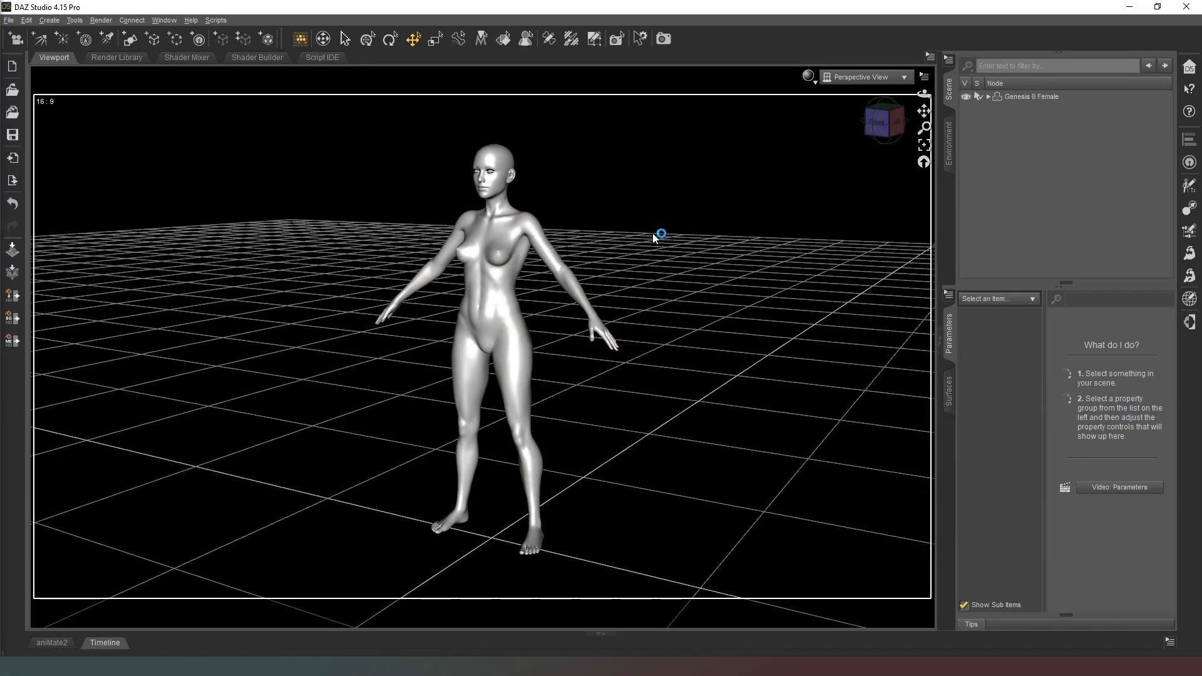
Examine the Genesis 8 Female figure's head and face close up from the three-quarter and front views.
{"action": "scroll", "coordinate": [852, 149], "scroll_direction": "up", "scroll_amount": 8}
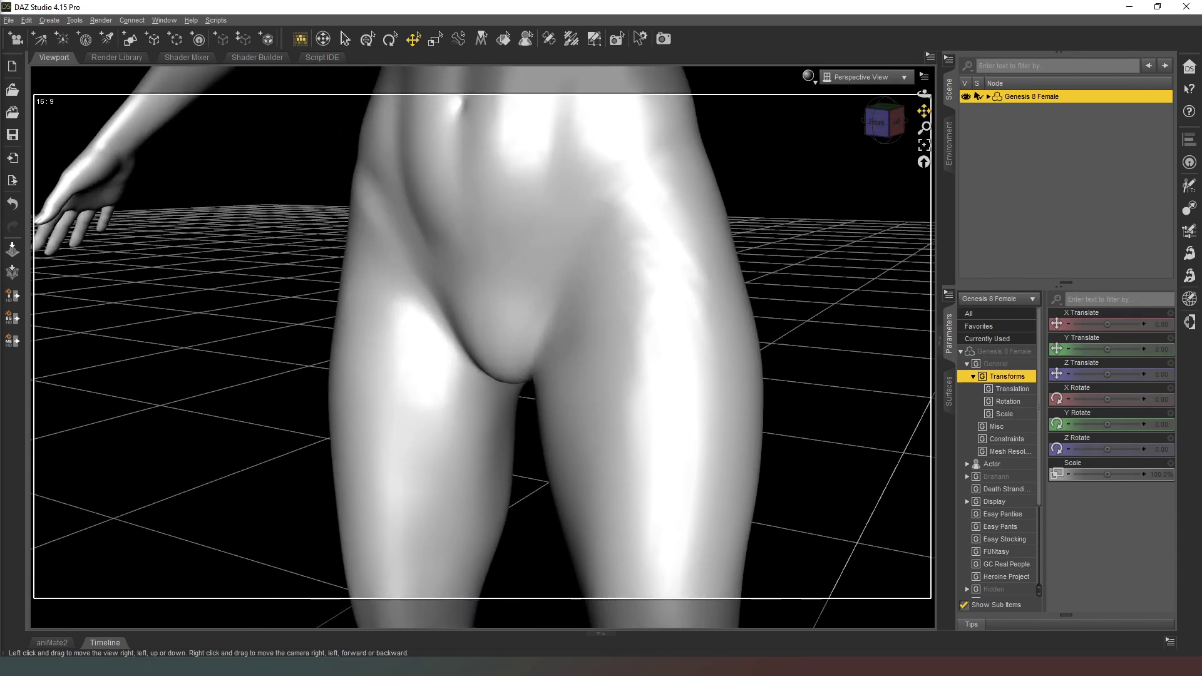
{"action": "left_click_drag", "start_coordinate": [924, 111], "coordinate": [933, 473]}
{"action": "left_click_drag", "start_coordinate": [883, 119], "coordinate": [650, 154]}
{"action": "left_click", "coordinate": [879, 122]}
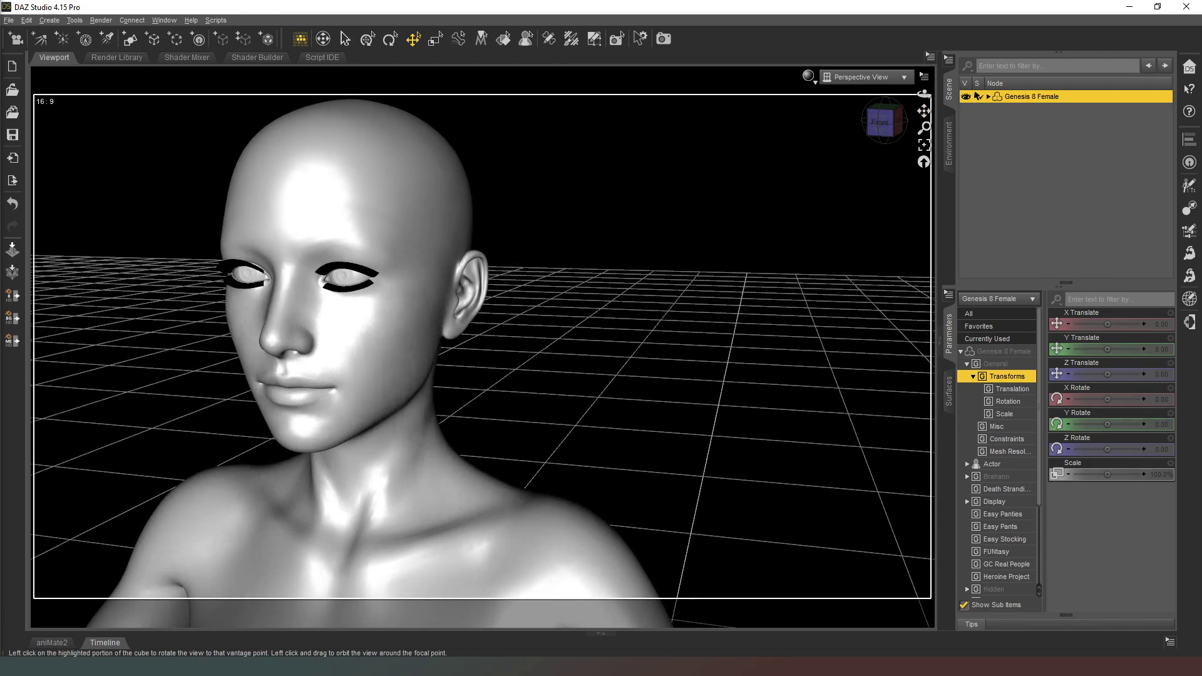
{"action": "left_click_drag", "start_coordinate": [887, 127], "coordinate": [876, 140]}
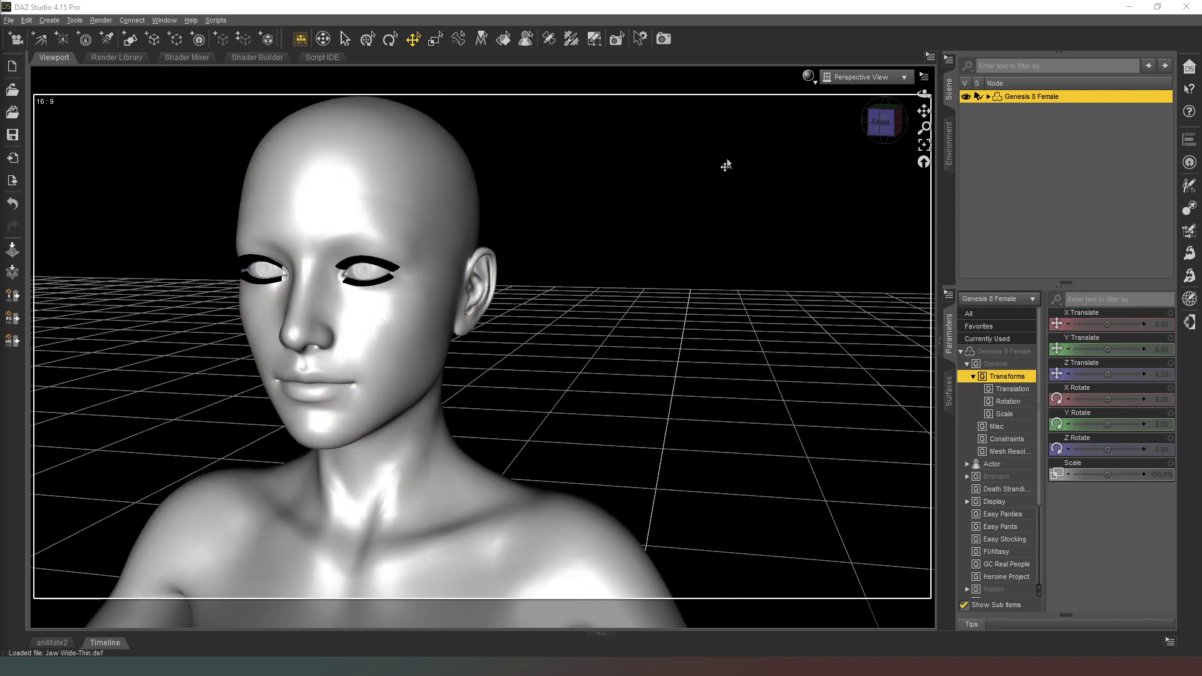
{"action": "left_click", "coordinate": [871, 128]}
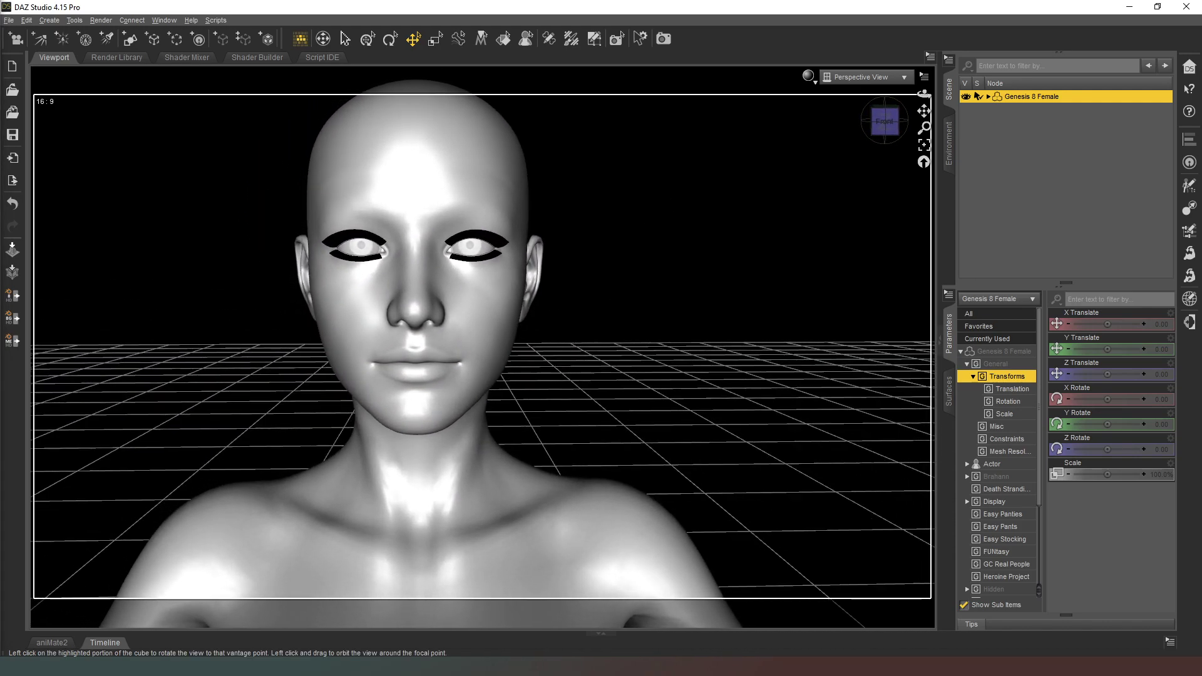
{"action": "left_click_drag", "start_coordinate": [879, 124], "coordinate": [827, 134]}
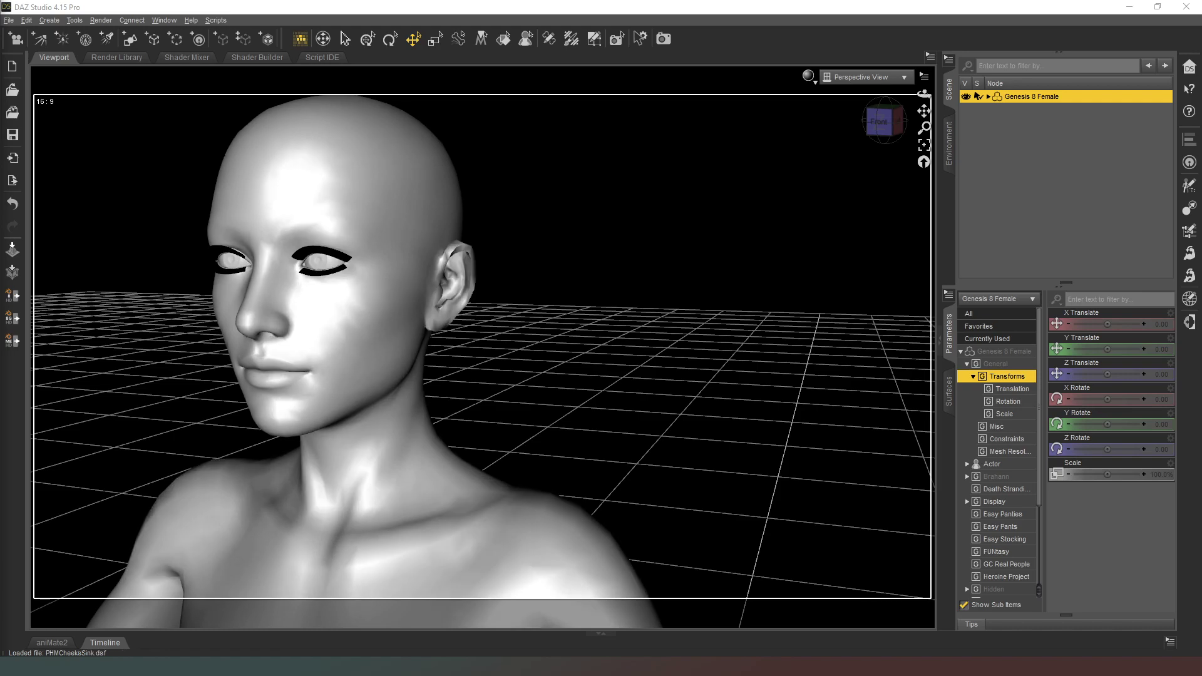
Examine the figure's cheeks and jawline from the three-quarter, left-profile and front views.
{"action": "left_click", "coordinate": [881, 121]}
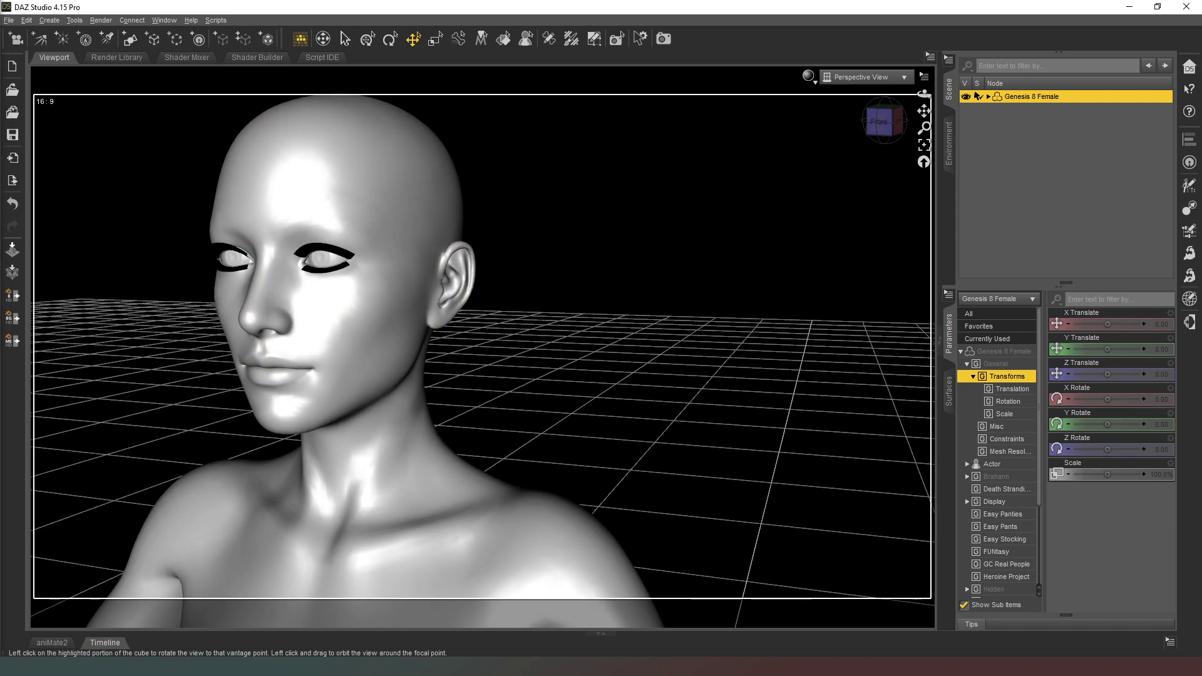
{"action": "mouse_move", "coordinate": [882, 120]}
{"action": "left_mouse_down"}
{"action": "mouse_move", "coordinate": [928, 113]}
{"action": "mouse_move", "coordinate": [879, 120]}
{"action": "left_mouse_up"}
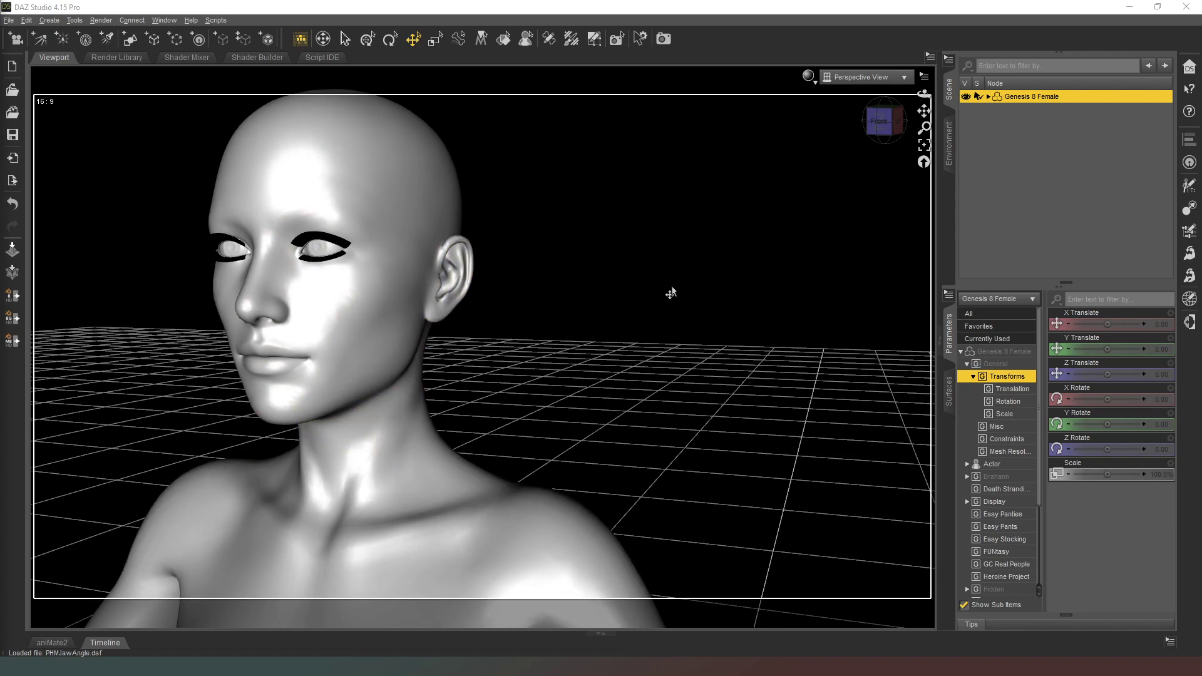
{"action": "left_click", "coordinate": [882, 121]}
{"action": "left_click_drag", "start_coordinate": [884, 121], "coordinate": [857, 129]}
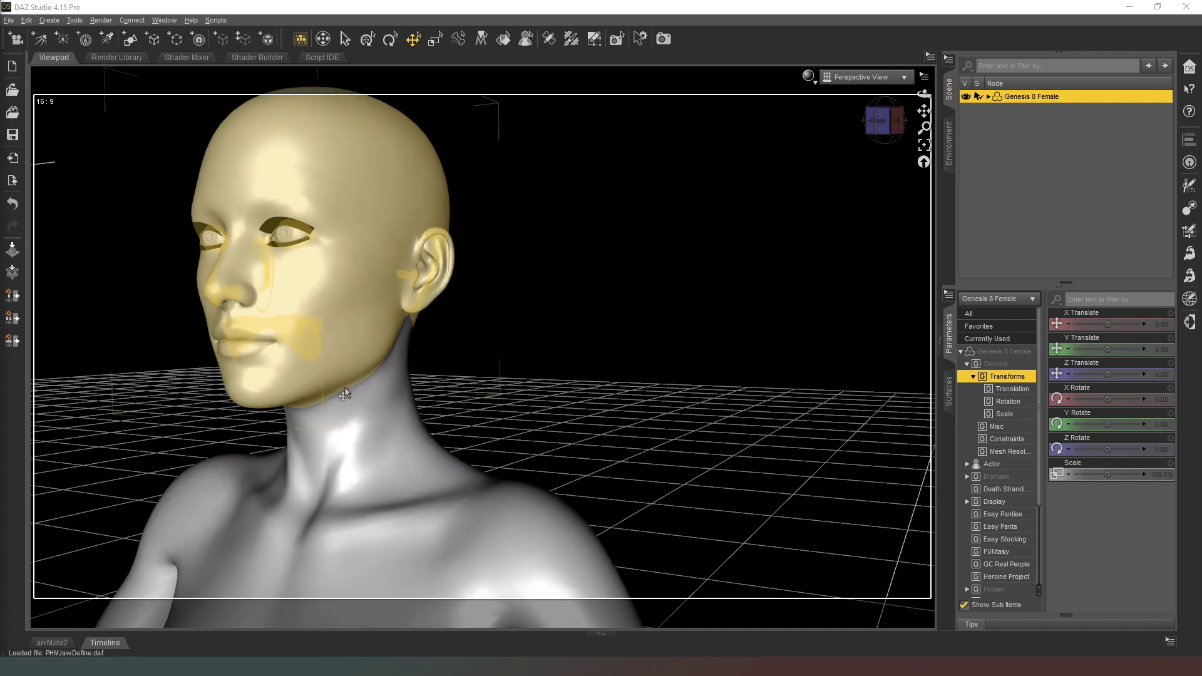
{"action": "left_click", "coordinate": [879, 121]}
{"action": "left_click_drag", "start_coordinate": [880, 122], "coordinate": [841, 132]}
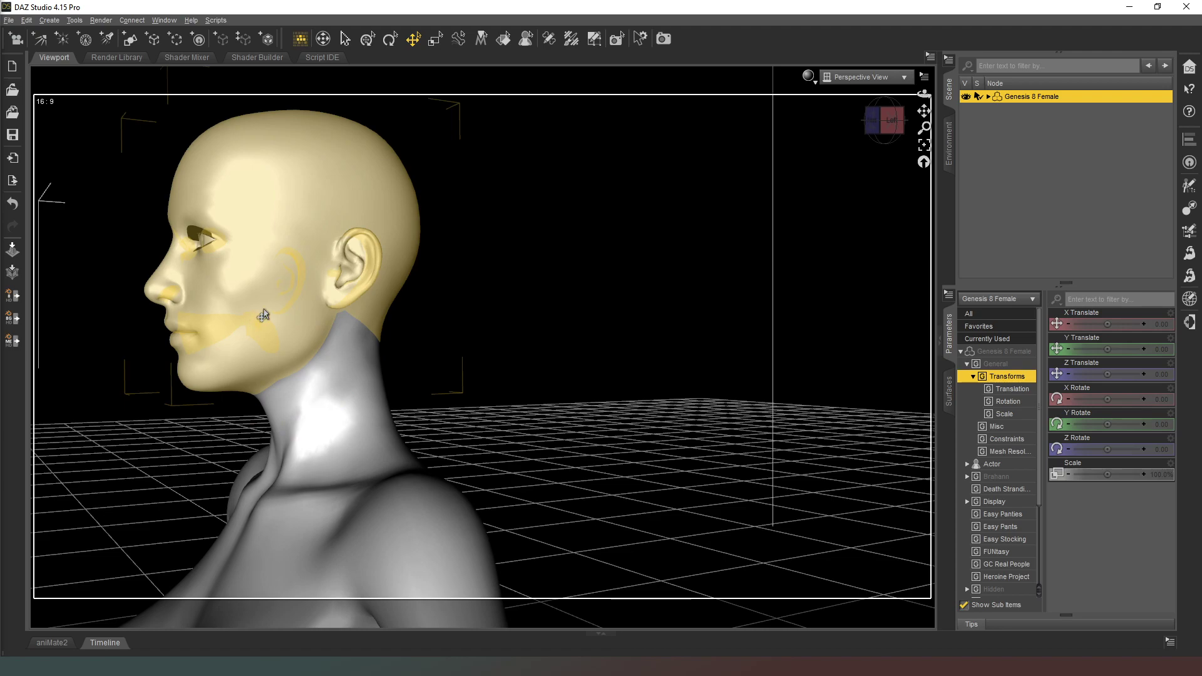
{"action": "left_click", "coordinate": [875, 123]}
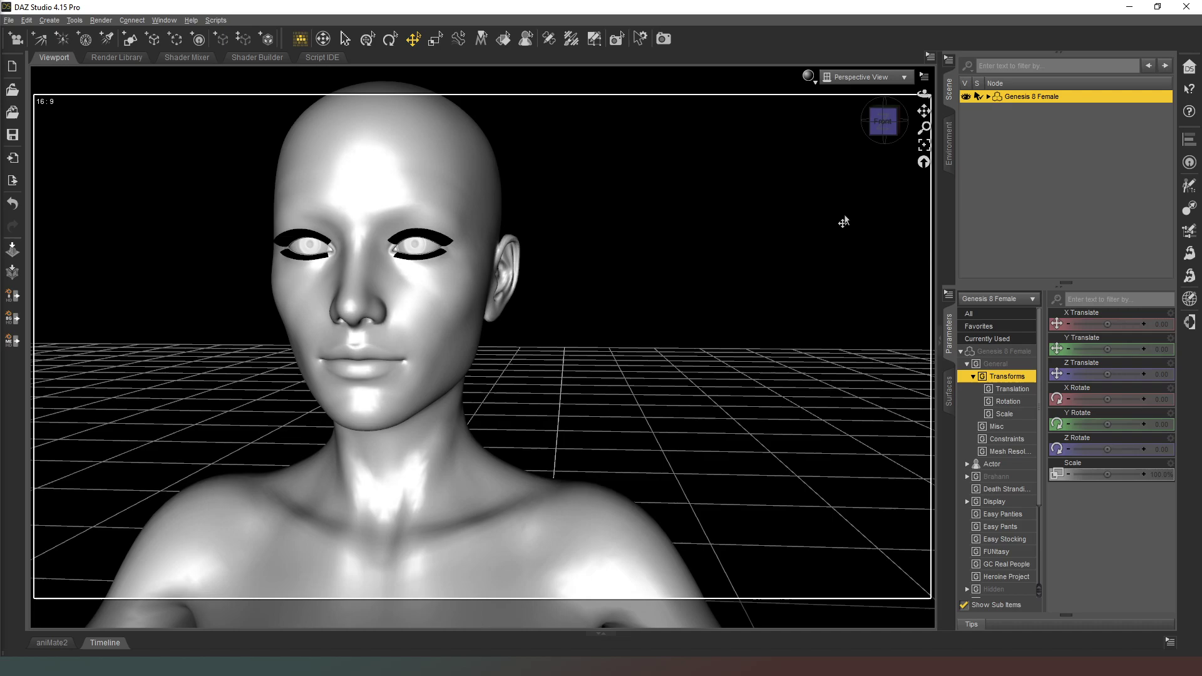
{"action": "left_click_drag", "start_coordinate": [883, 122], "coordinate": [804, 244]}
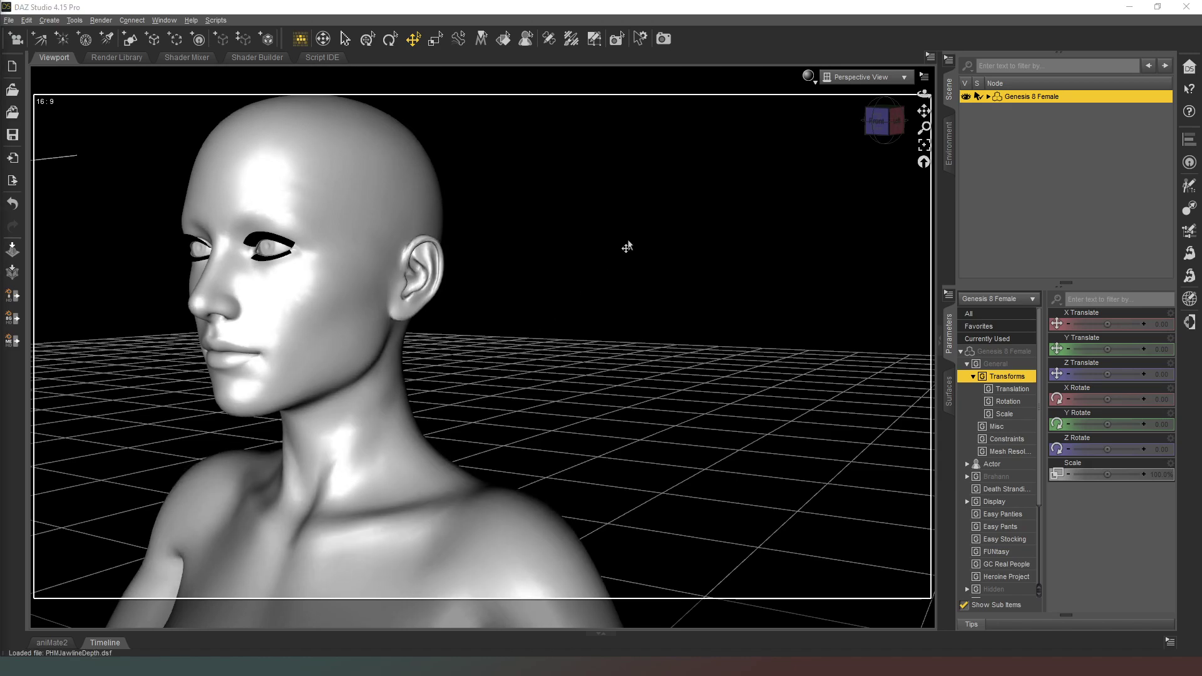
{"action": "left_click", "coordinate": [894, 121]}
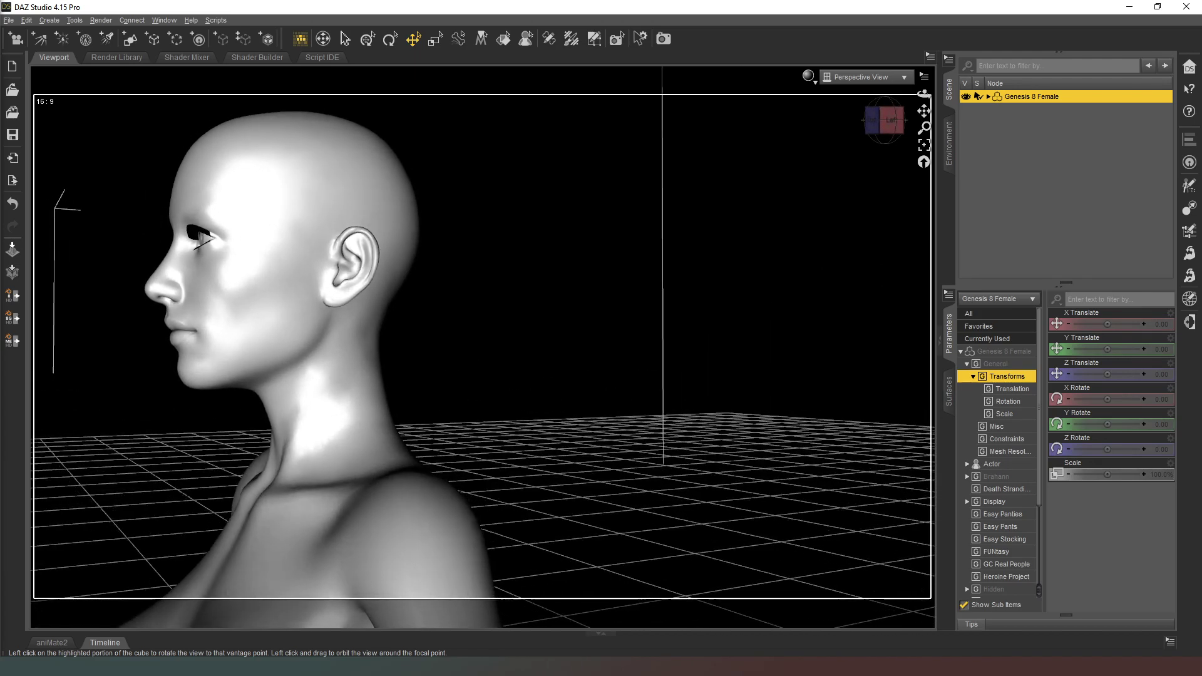
{"action": "left_click", "coordinate": [872, 120]}
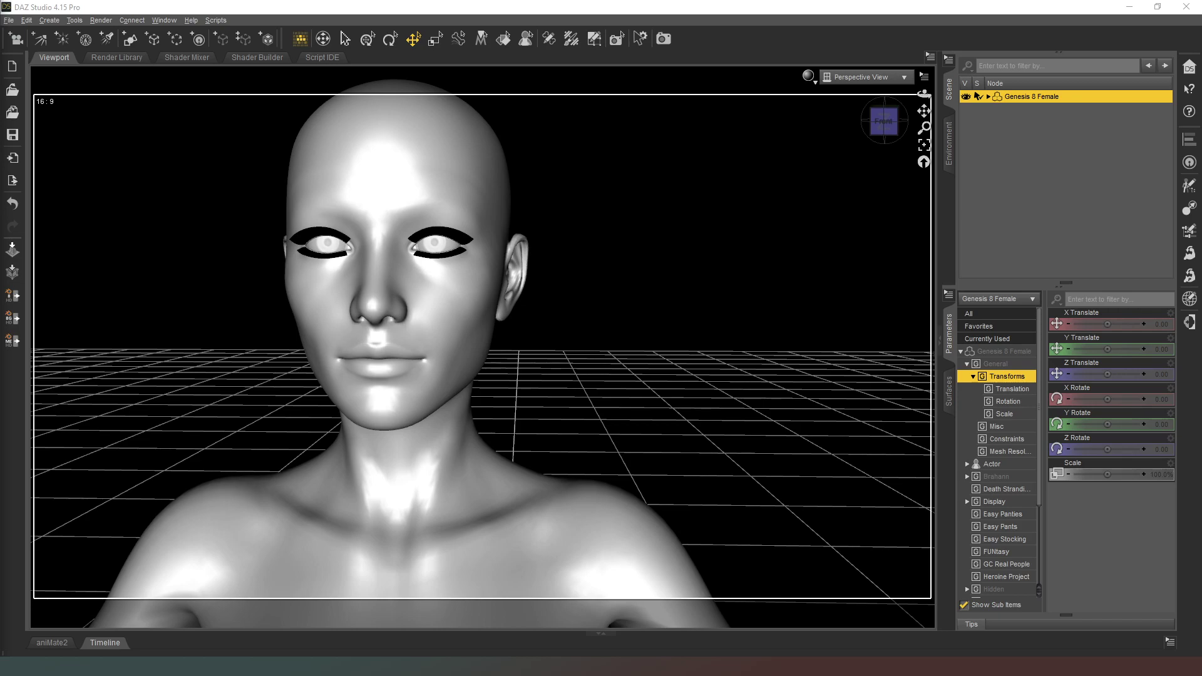
Examine the figure's nose and lips up close from the front and three-quarter views.
{"action": "left_click_drag", "start_coordinate": [880, 119], "coordinate": [845, 122]}
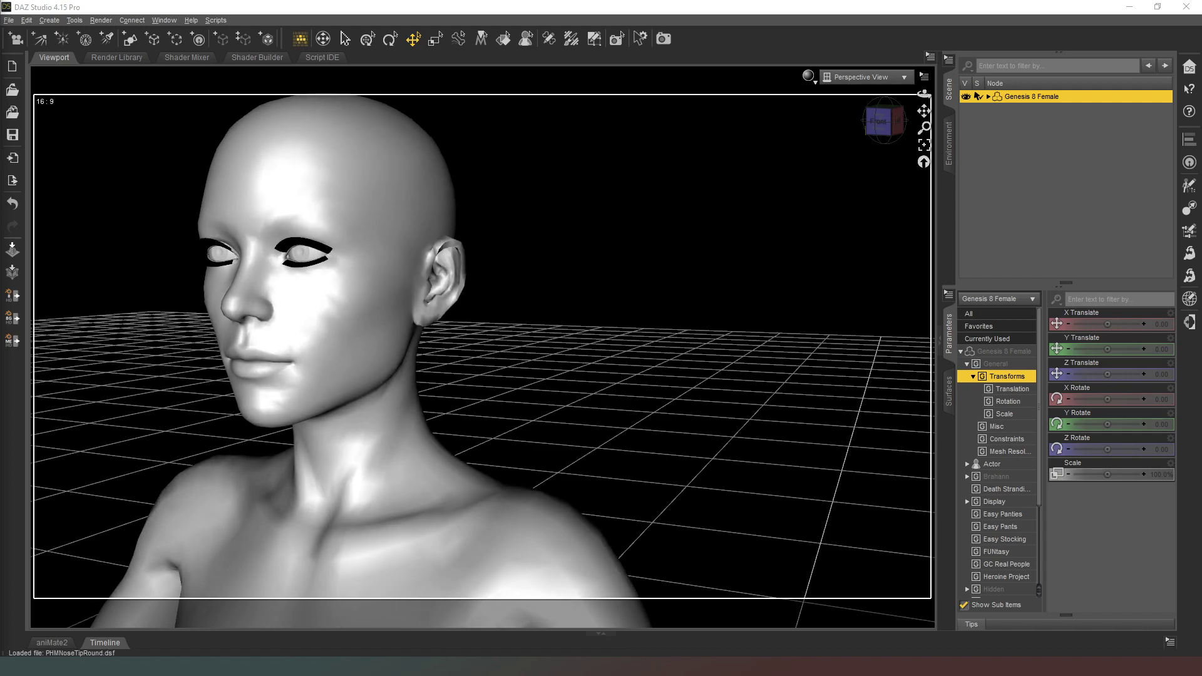
{"action": "left_click", "coordinate": [880, 127]}
{"action": "left_click", "coordinate": [883, 122]}
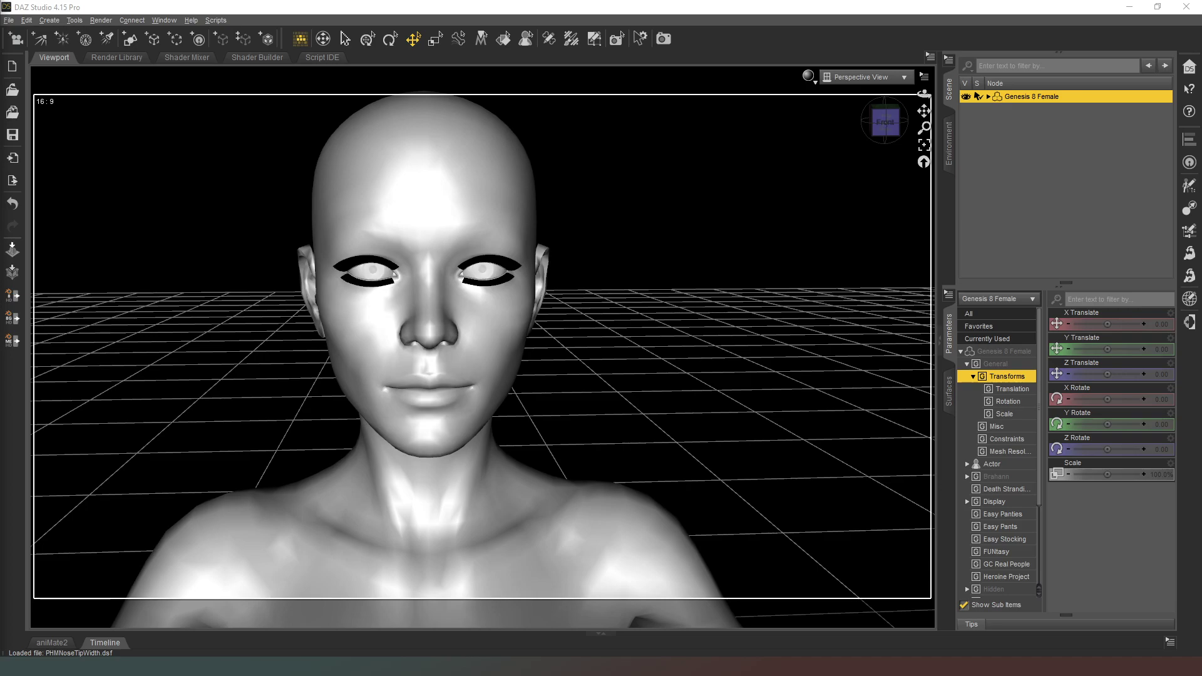
{"action": "mouse_move", "coordinate": [884, 128]}
{"action": "left_mouse_down"}
{"action": "mouse_move", "coordinate": [826, 120]}
{"action": "mouse_move", "coordinate": [862, 119]}
{"action": "mouse_move", "coordinate": [882, 141]}
{"action": "left_mouse_up"}
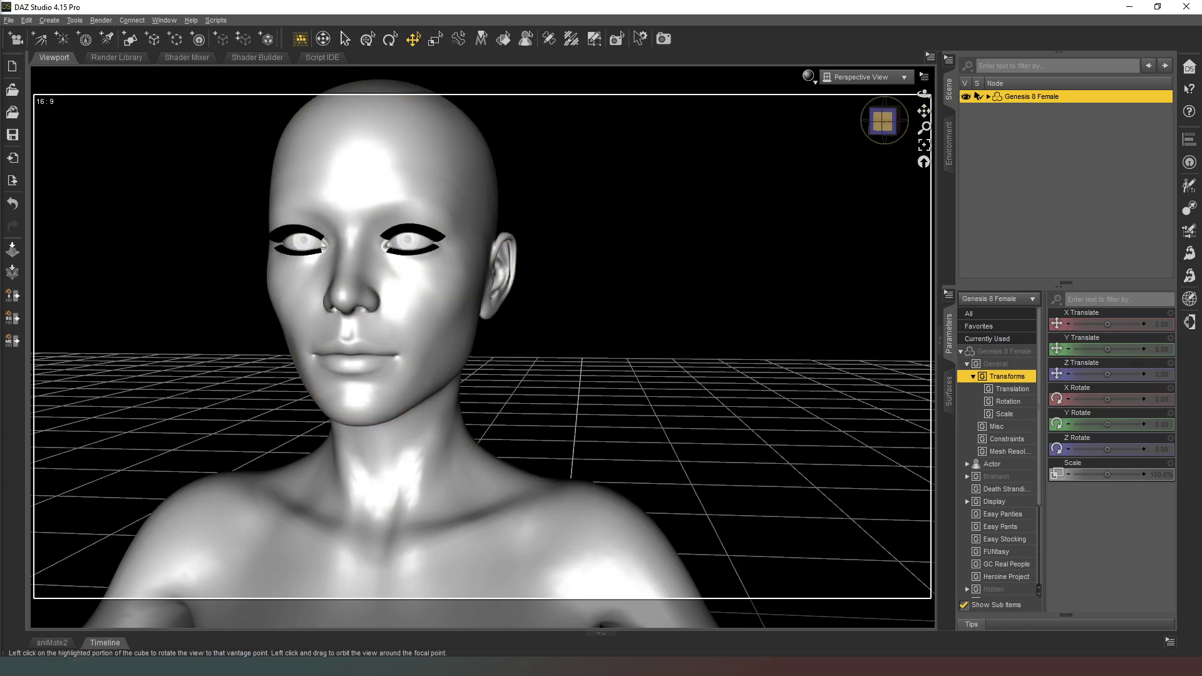
{"action": "left_click_drag", "start_coordinate": [882, 120], "coordinate": [843, 223]}
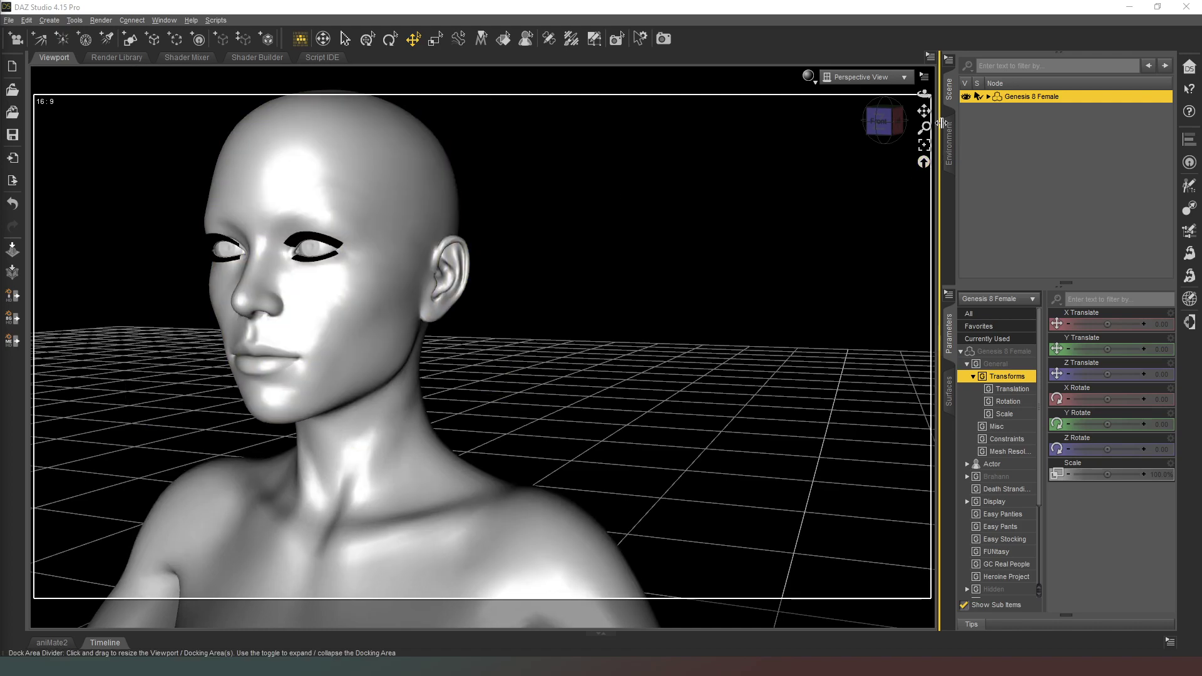
{"action": "left_click", "coordinate": [899, 120]}
{"action": "left_click_drag", "start_coordinate": [884, 120], "coordinate": [930, 111]}
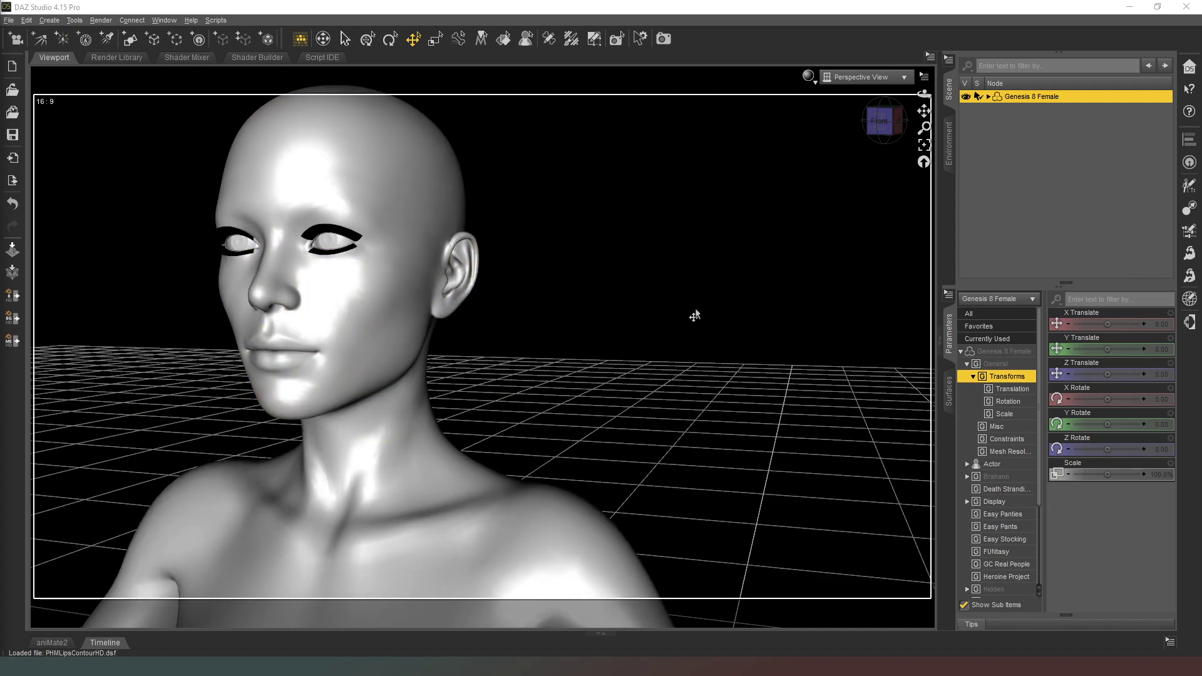
Set the Genesis 8 Female figure's mesh resolution SubDivision Level to 3.
{"action": "left_click", "coordinate": [1012, 445]}
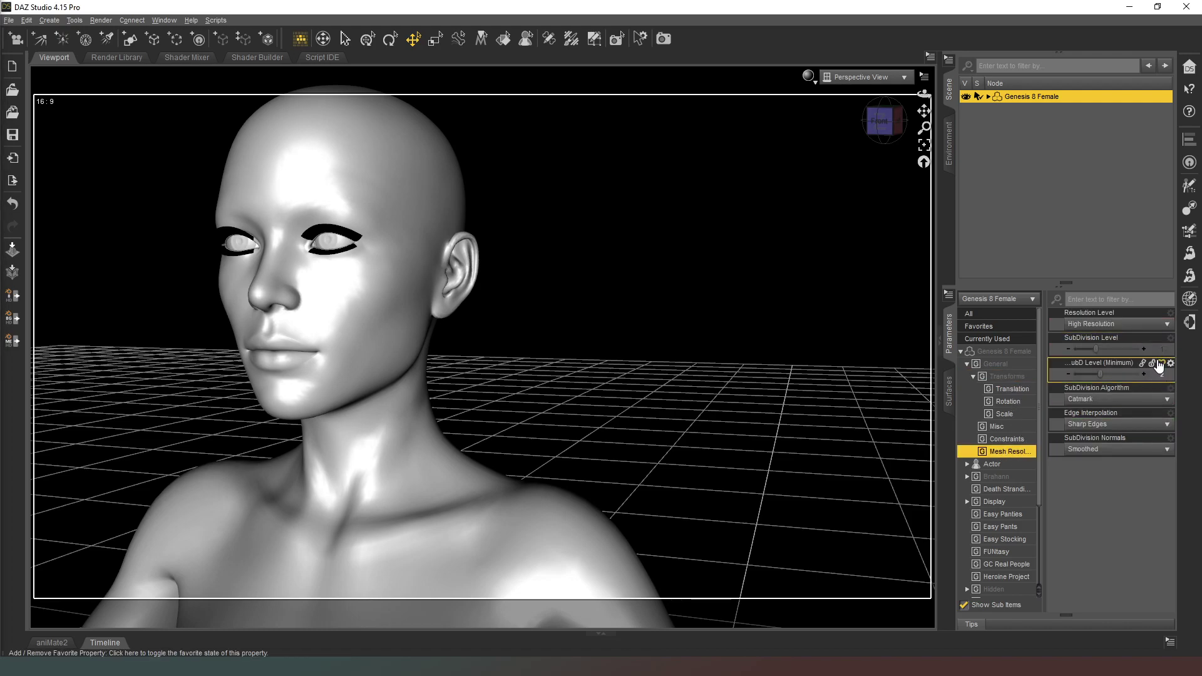
{"action": "left_click", "coordinate": [1163, 349]}
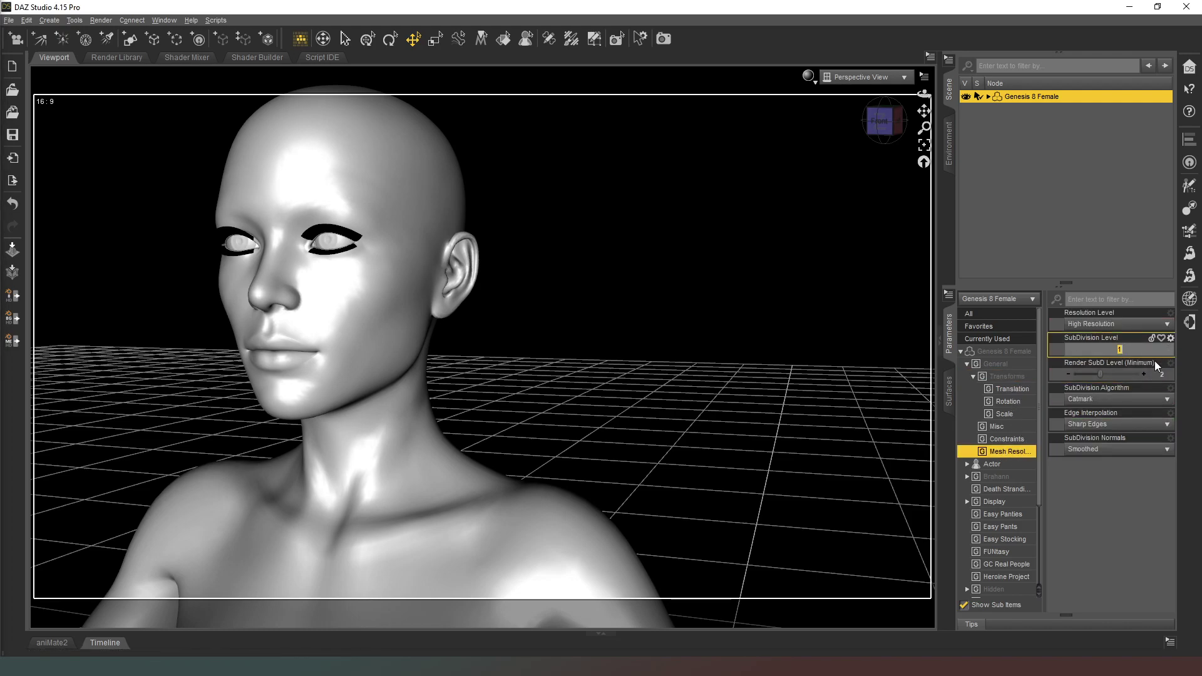
{"action": "type", "text": "3"}
{"action": "key", "text": "Return"}
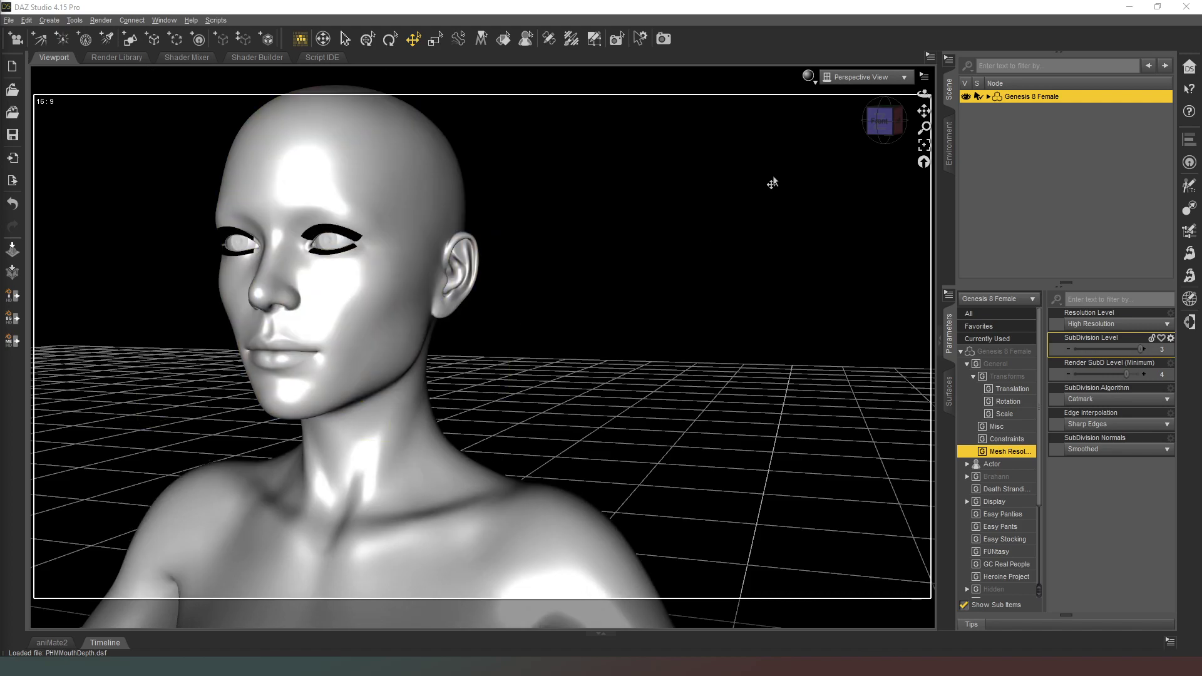
Examine the figure's mouth and facial contours from the left-profile, three-quarter and near-front views.
{"action": "left_click", "coordinate": [896, 120]}
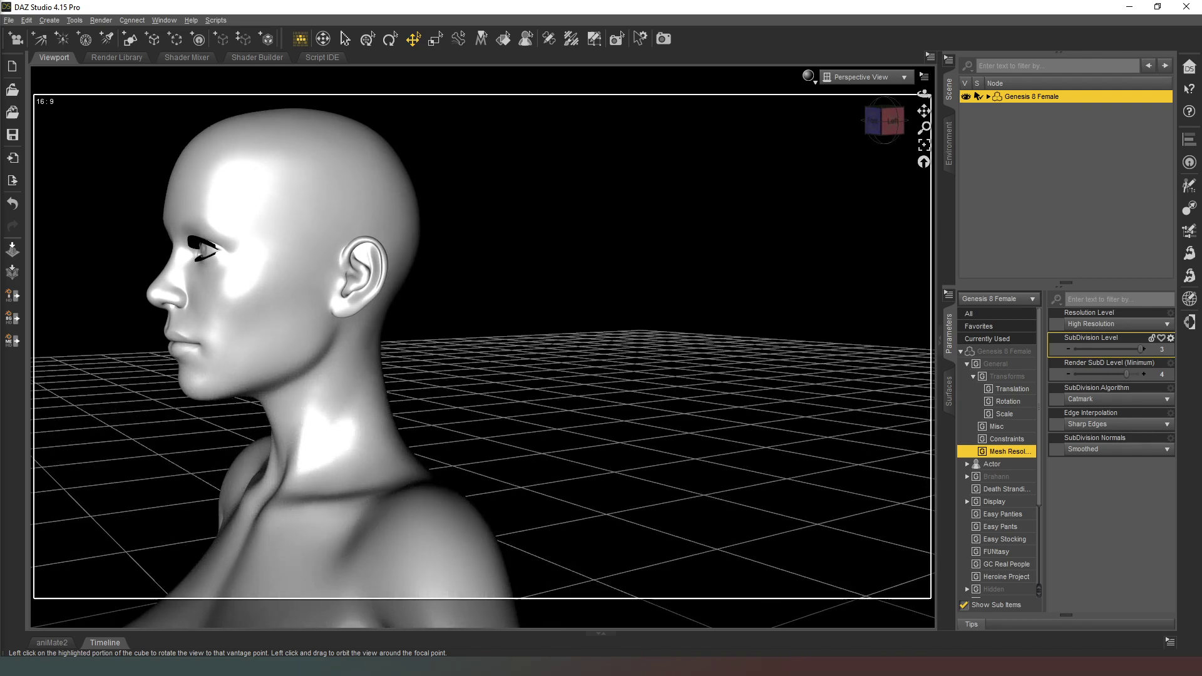
{"action": "mouse_move", "coordinate": [883, 121]}
{"action": "left_mouse_down"}
{"action": "mouse_move", "coordinate": [923, 122]}
{"action": "mouse_move", "coordinate": [860, 119]}
{"action": "mouse_move", "coordinate": [873, 120]}
{"action": "left_mouse_up"}
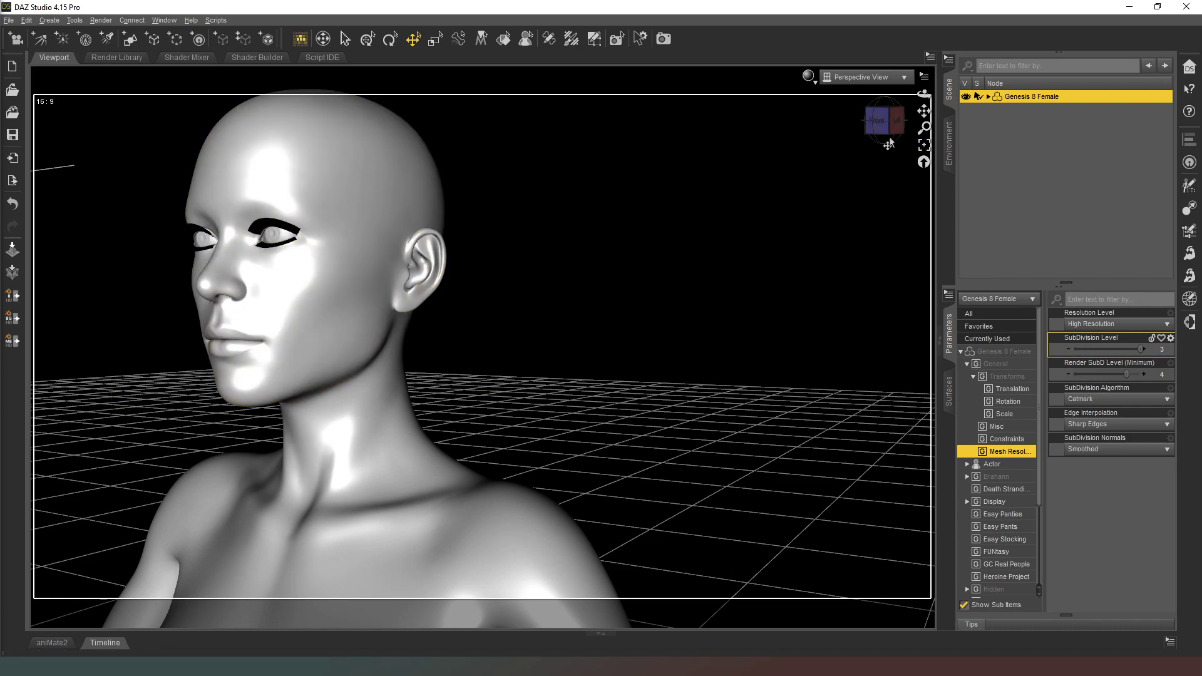
{"action": "left_click", "coordinate": [878, 121]}
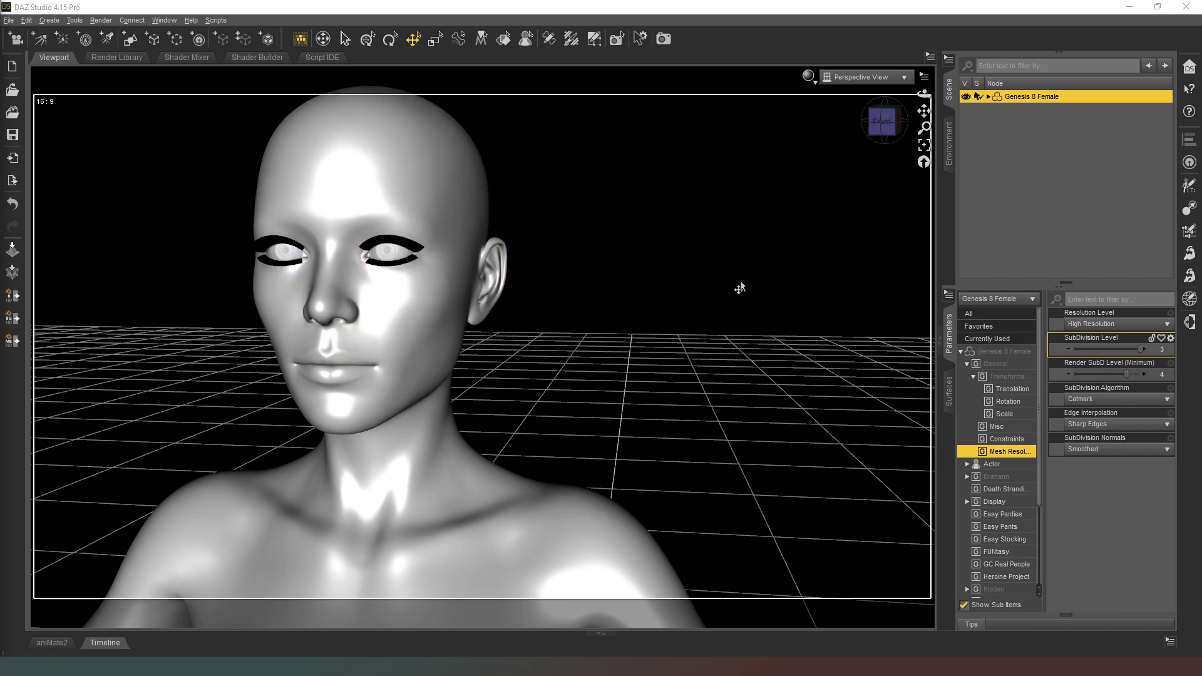
Hide the Genesis 8 Female Eyelashes to check the eyes without them, and make them visible again.
{"action": "left_click", "coordinate": [988, 96]}
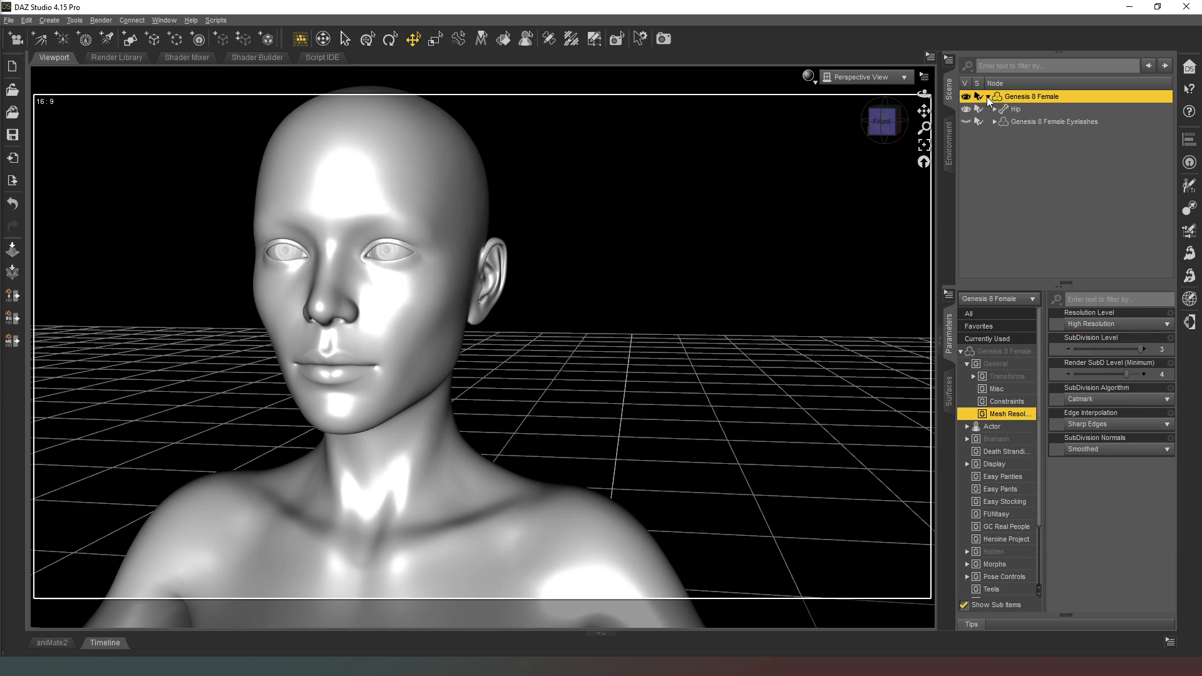
{"action": "left_click", "coordinate": [987, 97]}
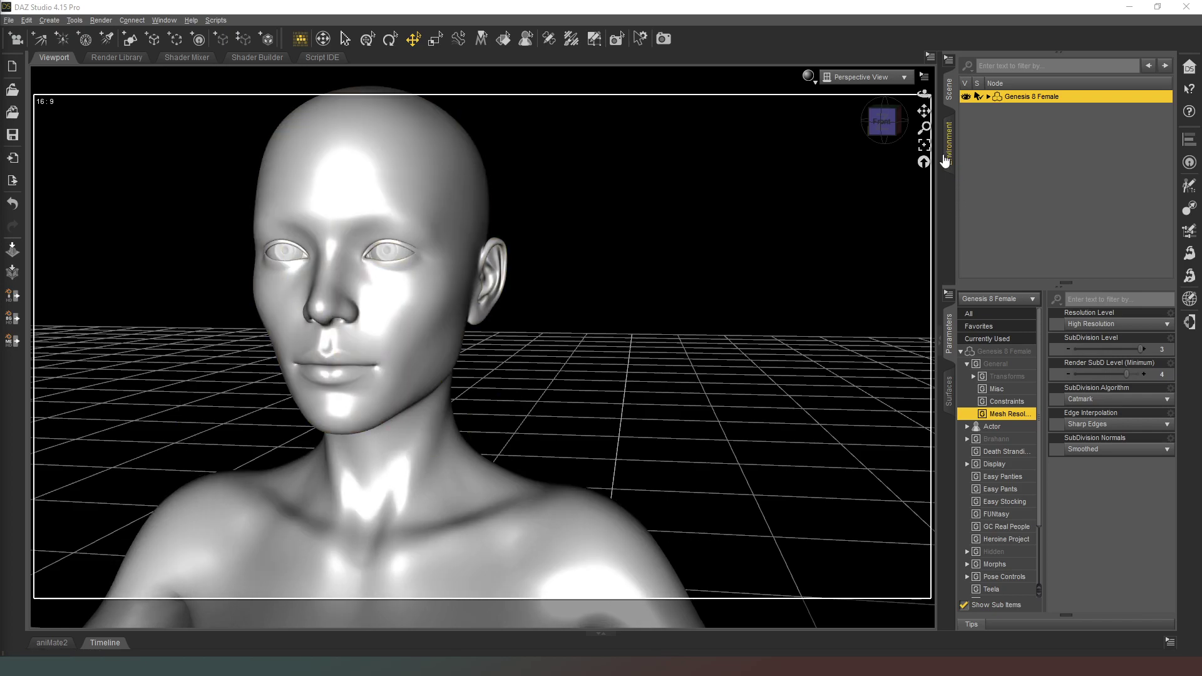
{"action": "left_click", "coordinate": [884, 122]}
{"action": "left_click_drag", "start_coordinate": [883, 122], "coordinate": [887, 188]}
{"action": "left_click", "coordinate": [988, 96]}
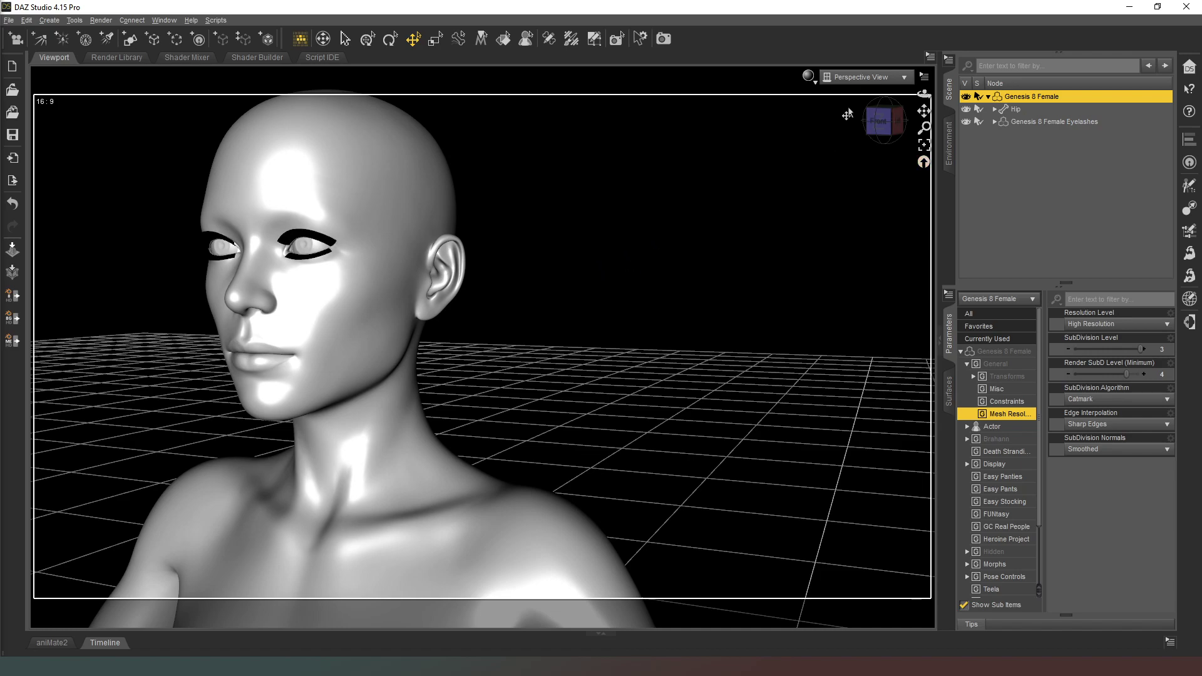
Examine the figure's whole body from the front three-quarter view and from behind.
{"action": "mouse_move", "coordinate": [880, 122]}
{"action": "left_mouse_down"}
{"action": "mouse_move", "coordinate": [905, 122]}
{"action": "mouse_move", "coordinate": [864, 122]}
{"action": "mouse_move", "coordinate": [878, 129]}
{"action": "left_mouse_up"}
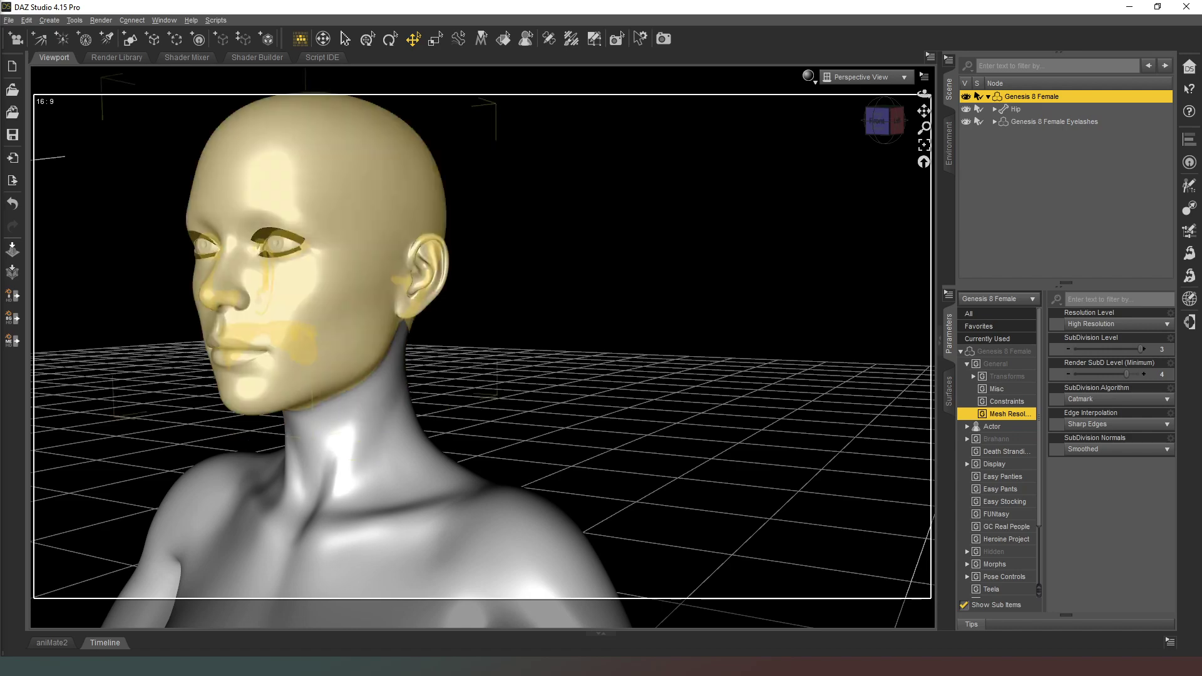
{"action": "scroll", "coordinate": [324, 295], "scroll_direction": "down", "scroll_amount": 8}
{"action": "middle_click_drag", "start_coordinate": [626, 376], "coordinate": [635, 227]}
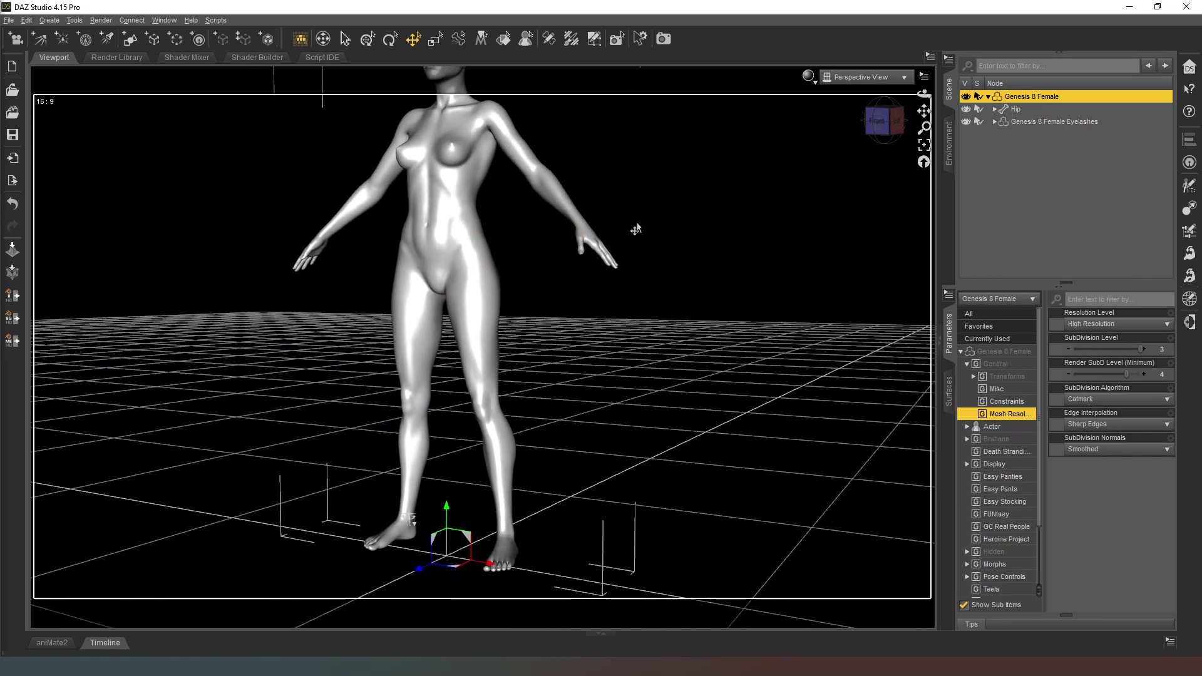
{"action": "scroll", "coordinate": [648, 227], "scroll_direction": "down", "scroll_amount": 4}
{"action": "scroll", "coordinate": [649, 228], "scroll_direction": "up", "scroll_amount": 3}
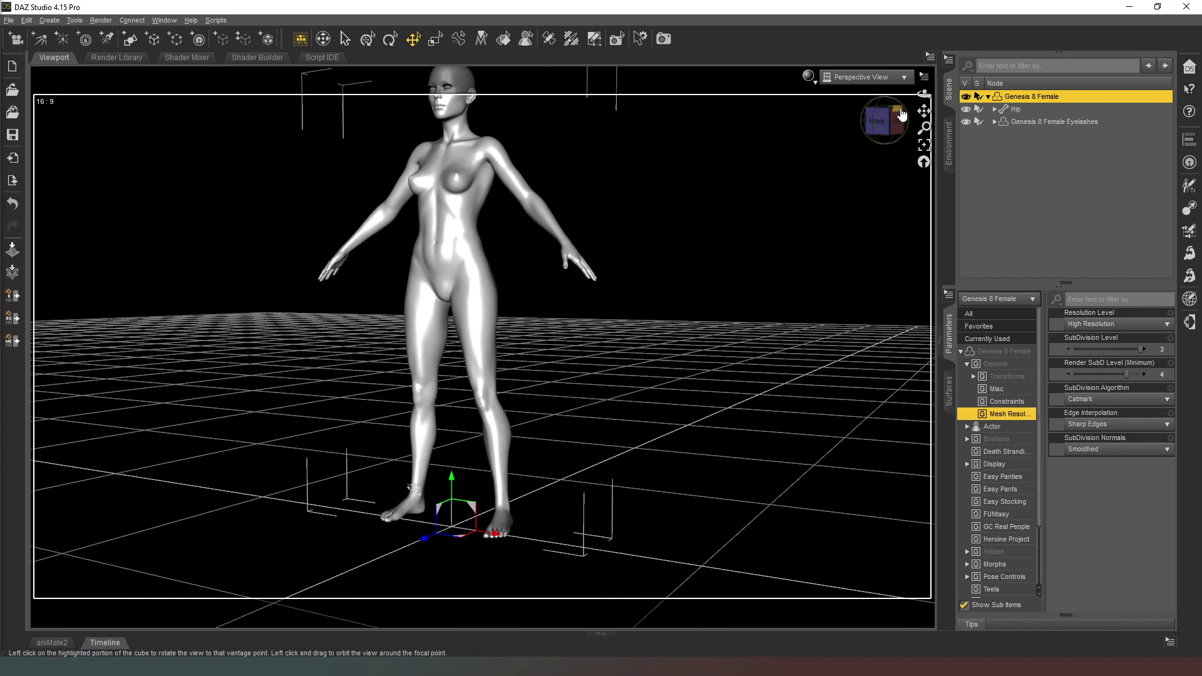
{"action": "left_click_drag", "start_coordinate": [902, 115], "coordinate": [776, 120]}
{"action": "middle_click_drag", "start_coordinate": [445, 234], "coordinate": [51, 188]}
{"action": "scroll", "coordinate": [515, 273], "scroll_direction": "down", "scroll_amount": 2}
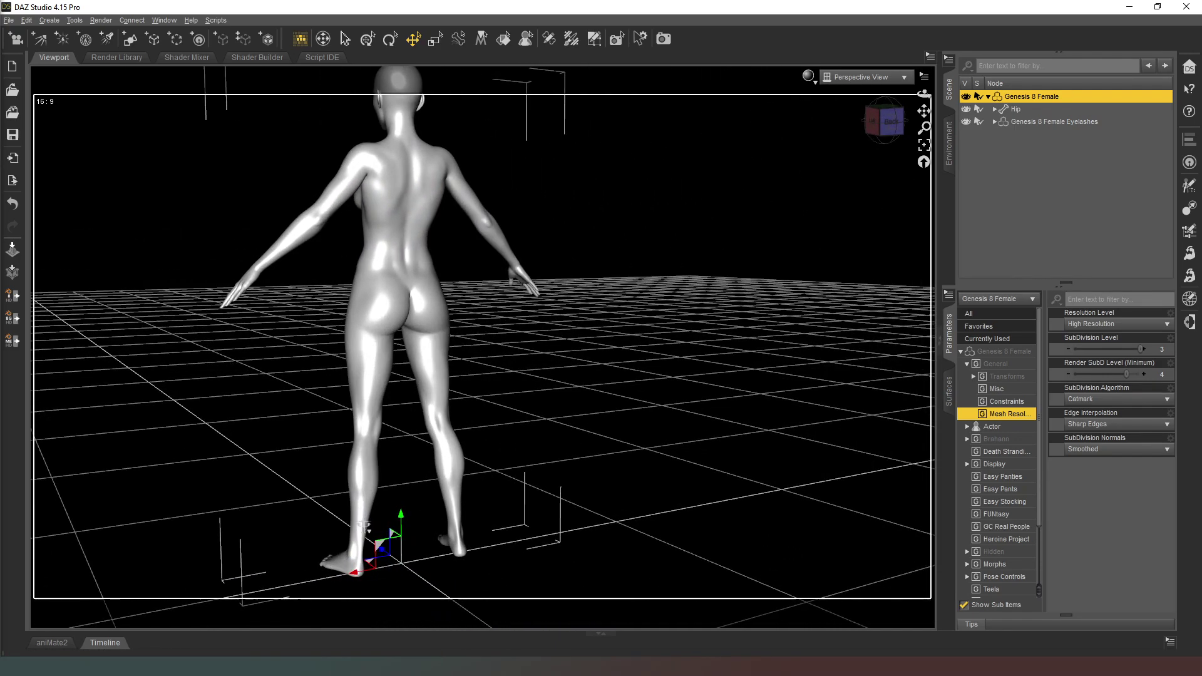
{"action": "scroll", "coordinate": [515, 272], "scroll_direction": "up", "scroll_amount": 2}
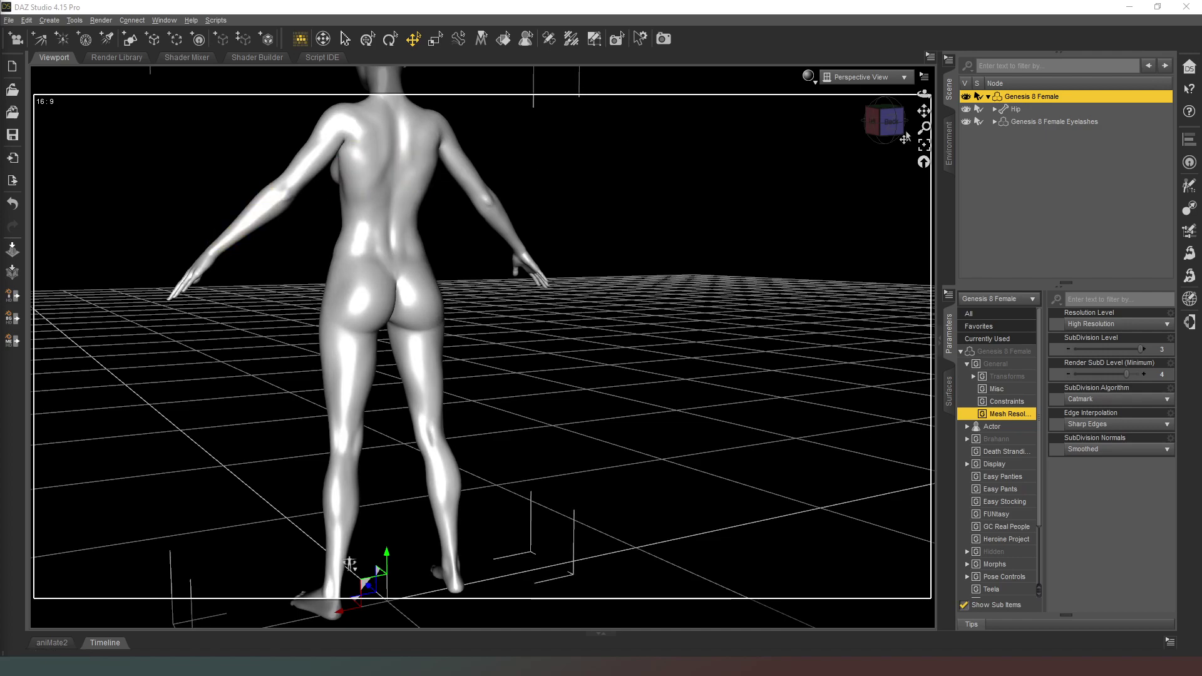
{"action": "left_click", "coordinate": [882, 122]}
{"action": "left_click_drag", "start_coordinate": [883, 122], "coordinate": [671, 196]}
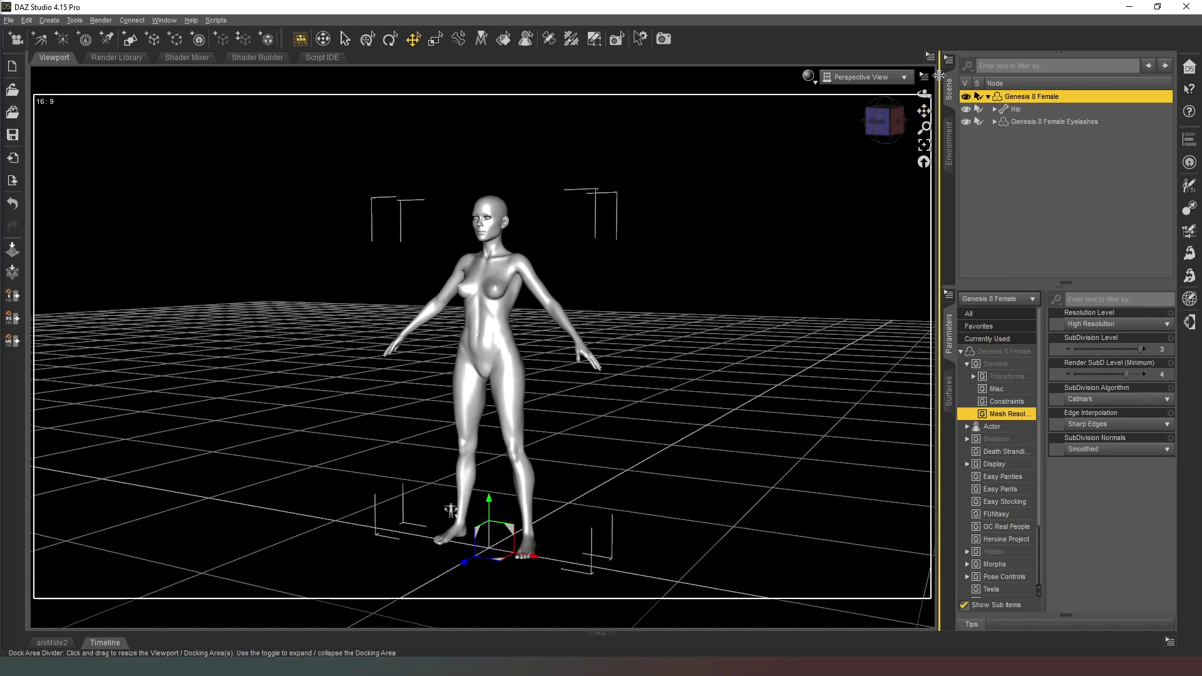
{"action": "left_click_drag", "start_coordinate": [894, 125], "coordinate": [922, 125]}
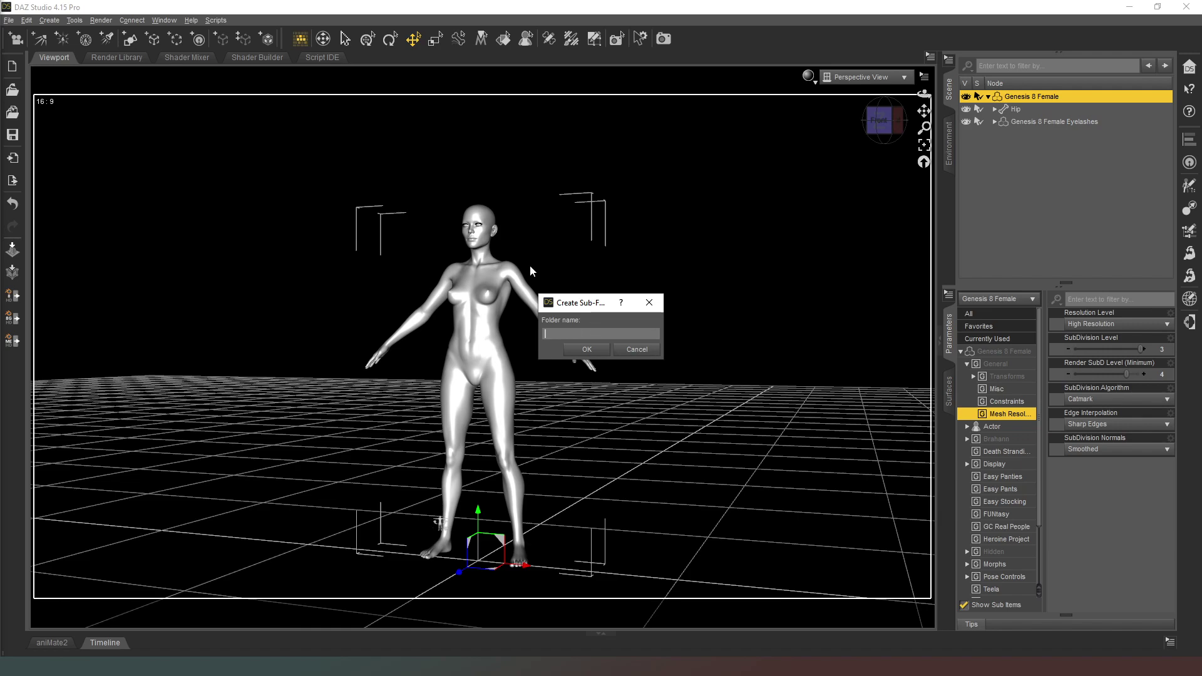
Create a sub-folder named "AA Temp Stuff" for the saved files.
{"action": "type", "text": "Tem p Stuff"}
{"action": "key", "text": "Home"}
{"action": "type", "text": "AA"}
{"action": "key", "text": "Right"}
{"action": "key", "text": "Right"}
{"action": "key", "text": "Right"}
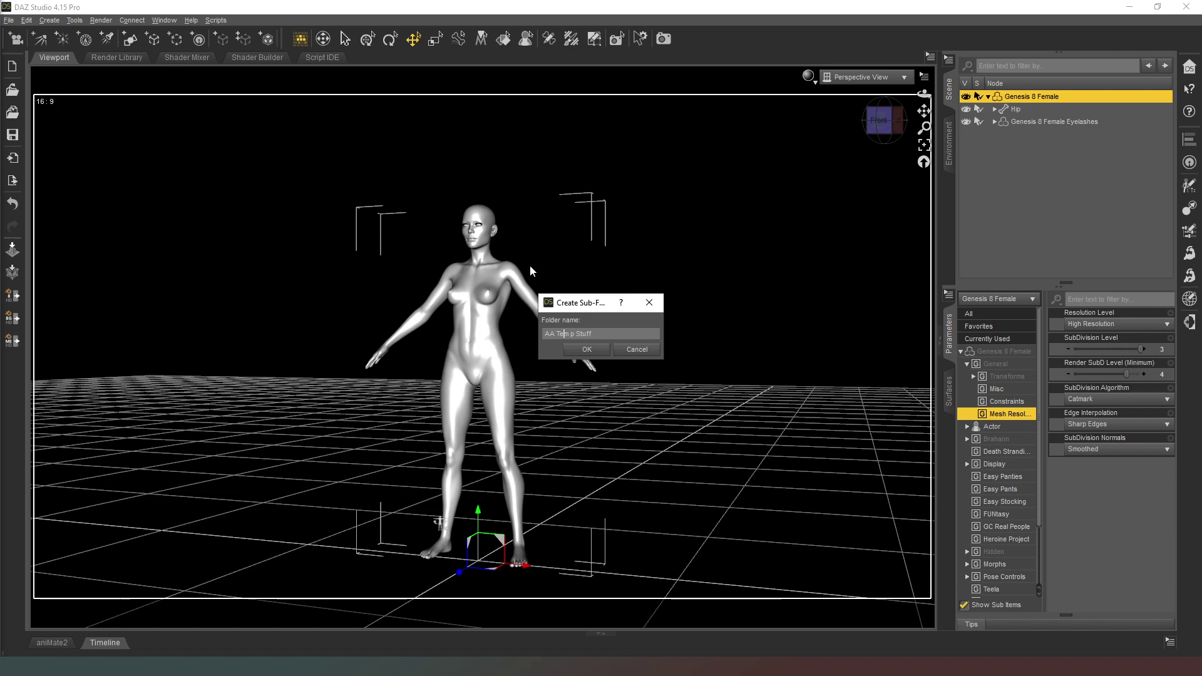
{"action": "key", "text": "Delete"}
{"action": "left_click", "coordinate": [584, 354]}
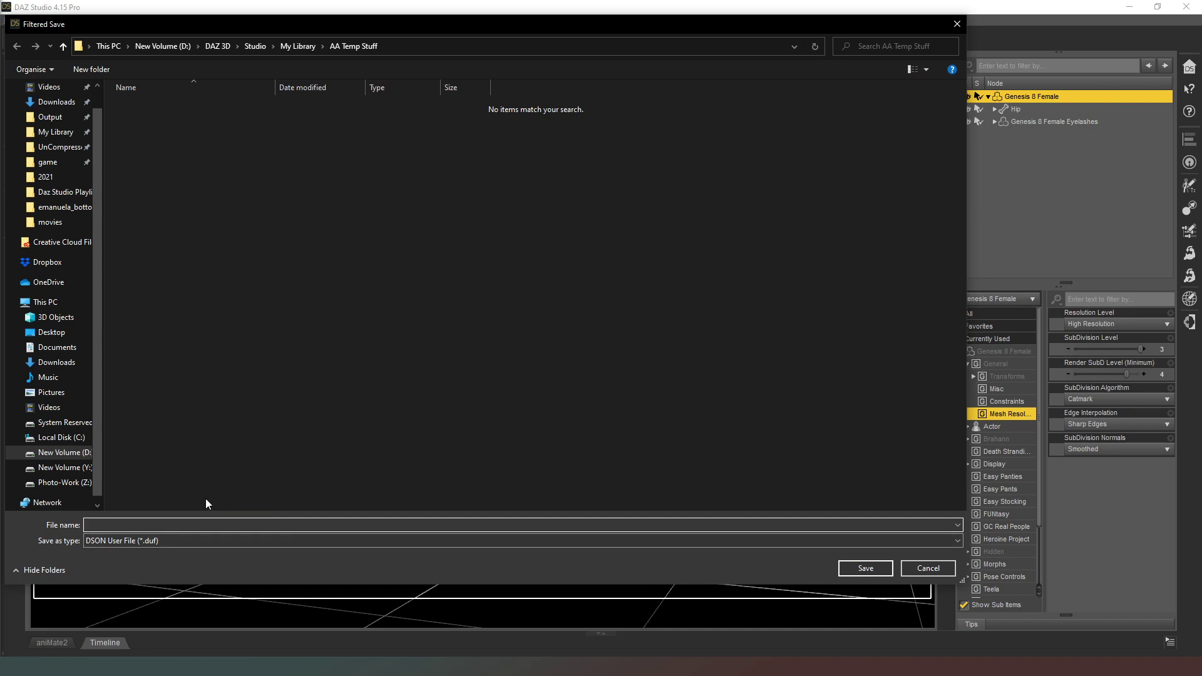
Save the figure in AA Temp Stuff as the character preset "Tampepepe", with shape settings, material settings and file compression included.
{"action": "type", "text": "Tampepepe"}
{"action": "left_click", "coordinate": [870, 569]}
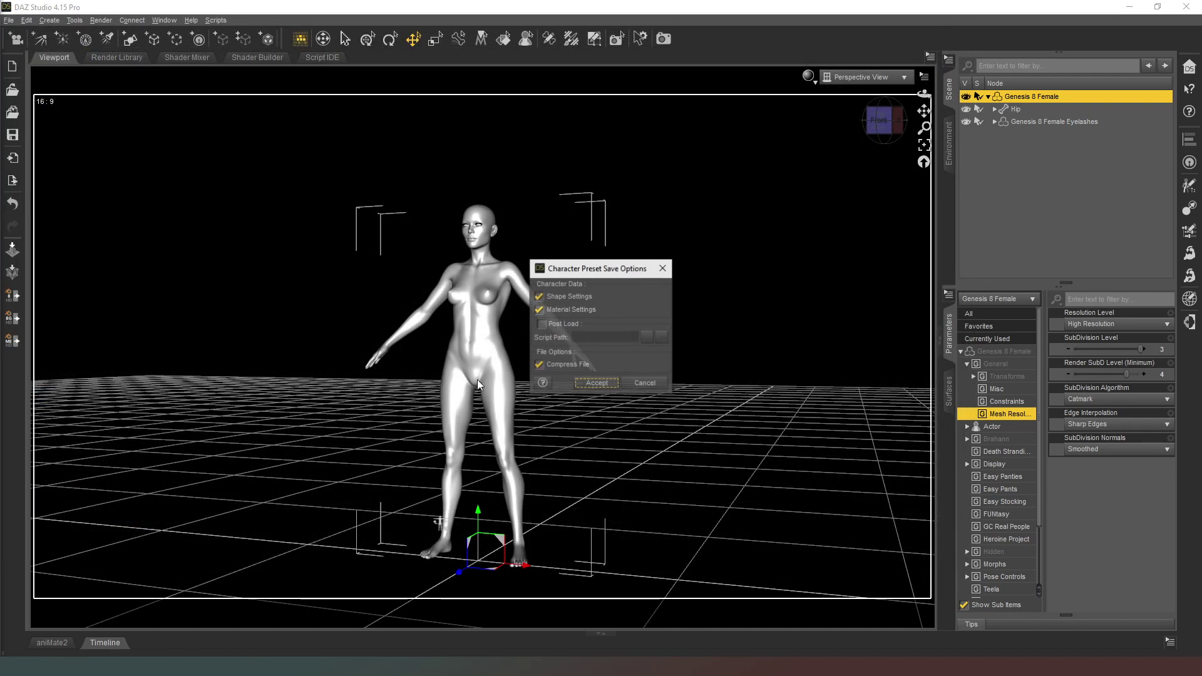
{"action": "left_click", "coordinate": [596, 383]}
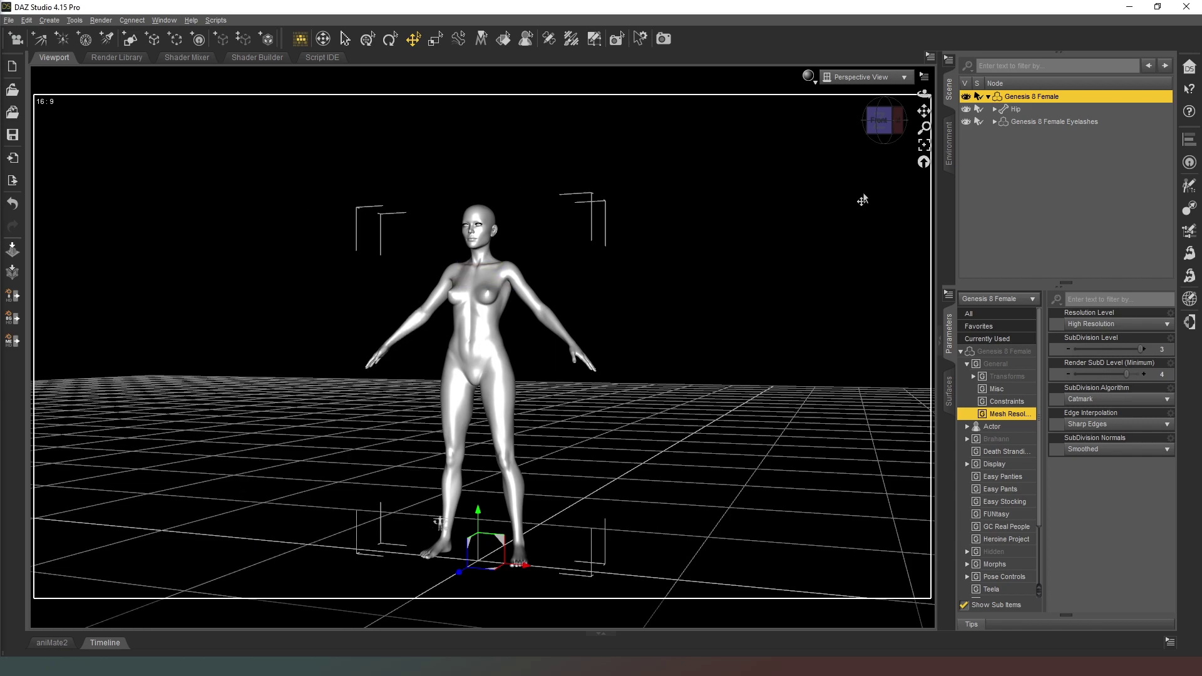
Examine the whole figure from the right and left three-quarter views.
{"action": "left_click_drag", "start_coordinate": [883, 122], "coordinate": [866, 124]}
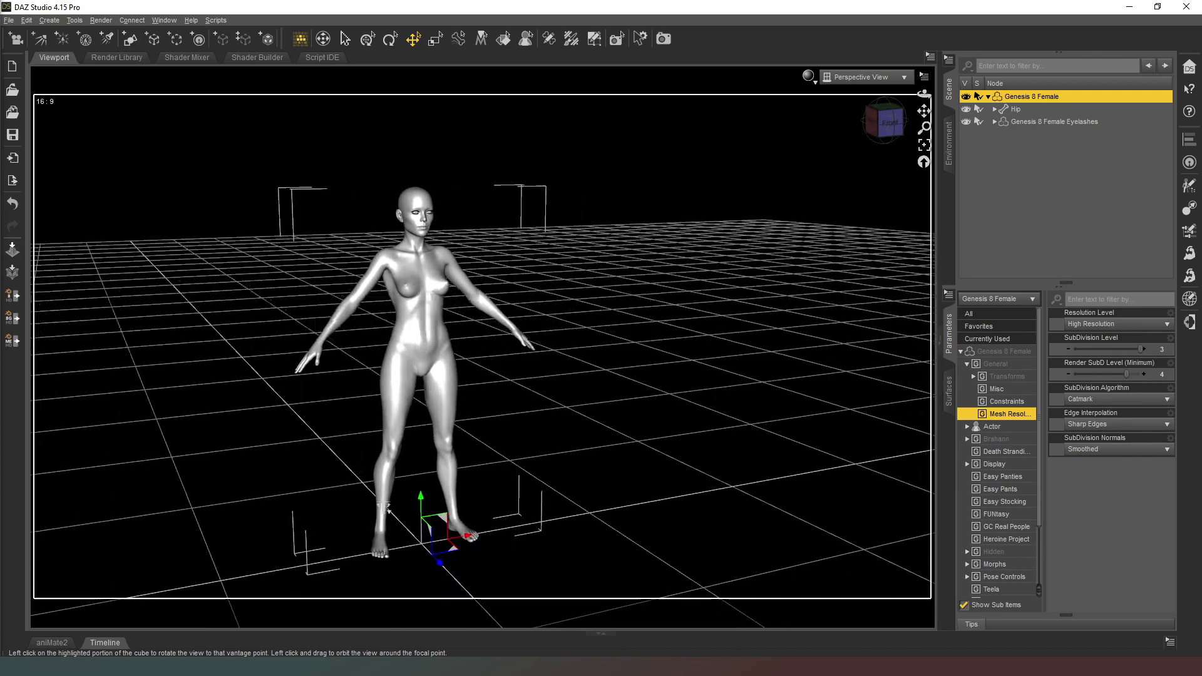
{"action": "left_click_drag", "start_coordinate": [386, 507], "coordinate": [802, 309]}
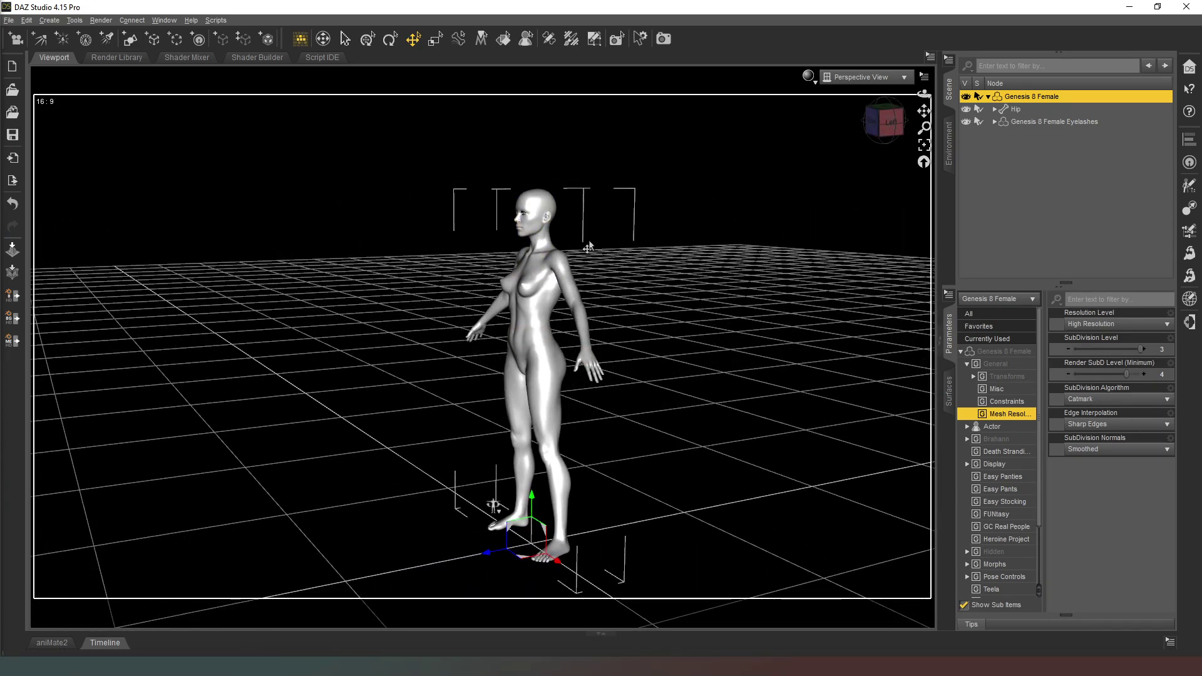